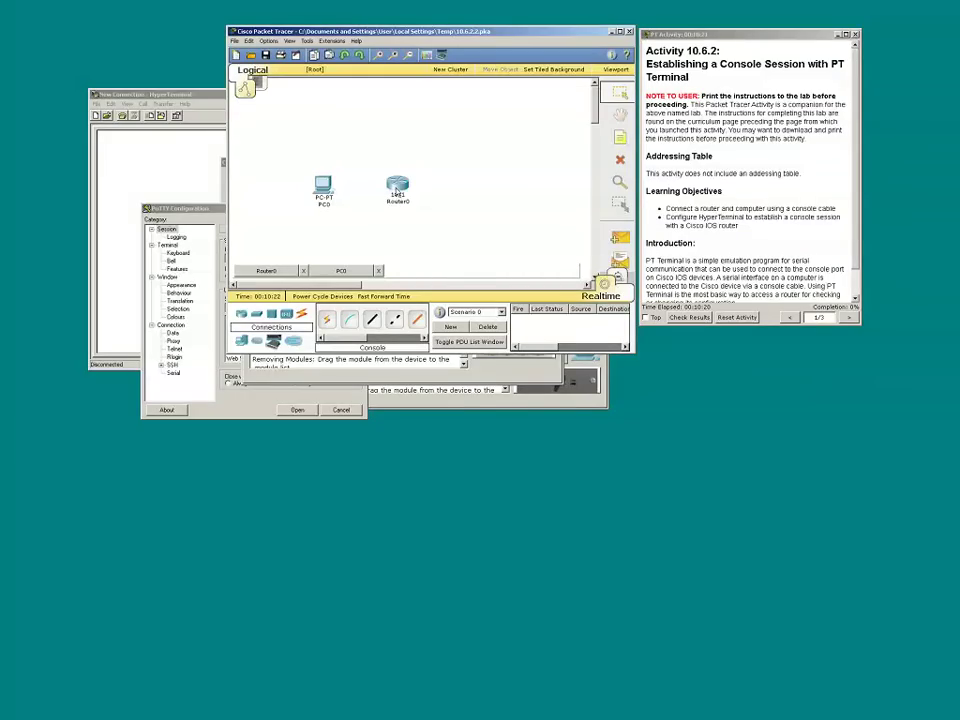
Open Router0's device window from the logical workspace
click(397, 188)
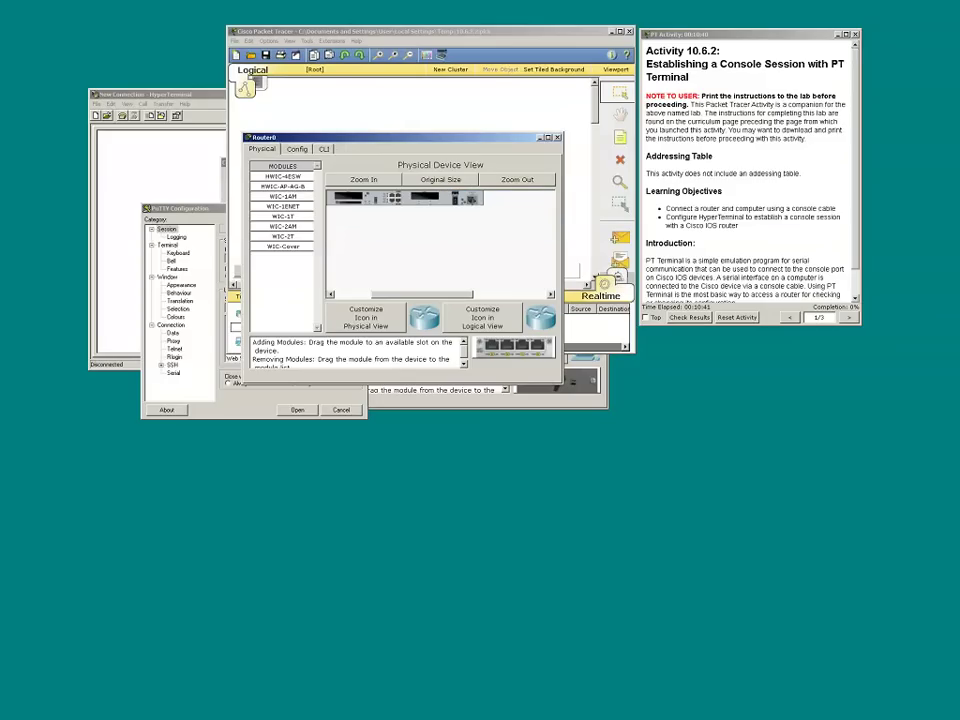
Zoom in on Router0's physical view, scroll across its ports, then zoom out once
scroll(400, 206, down, 3)
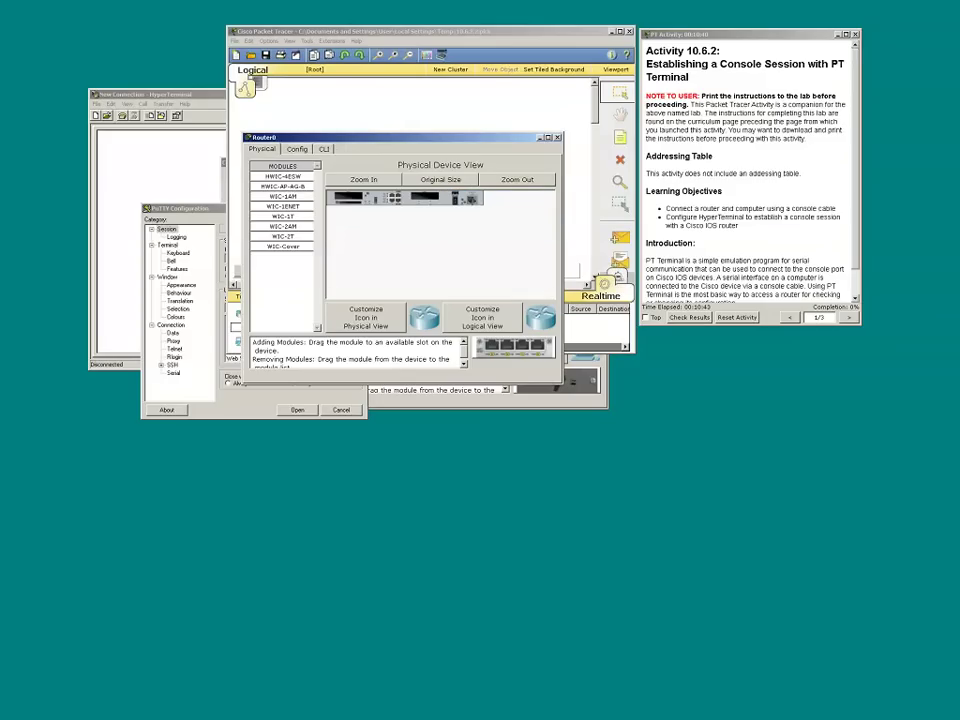
click(366, 181)
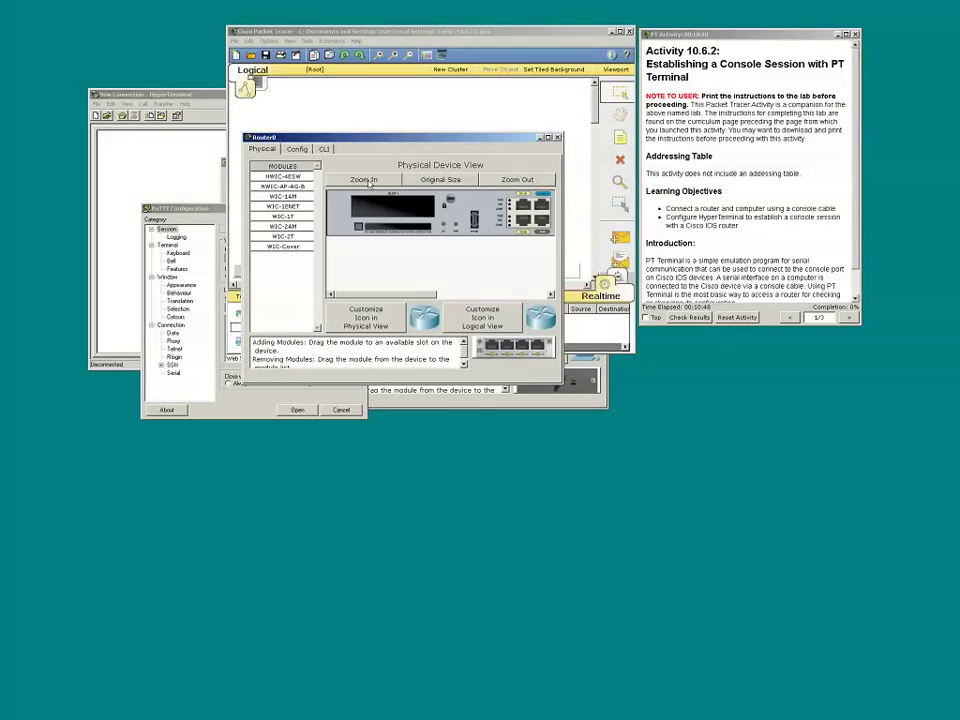
drag(417, 296, 454, 296)
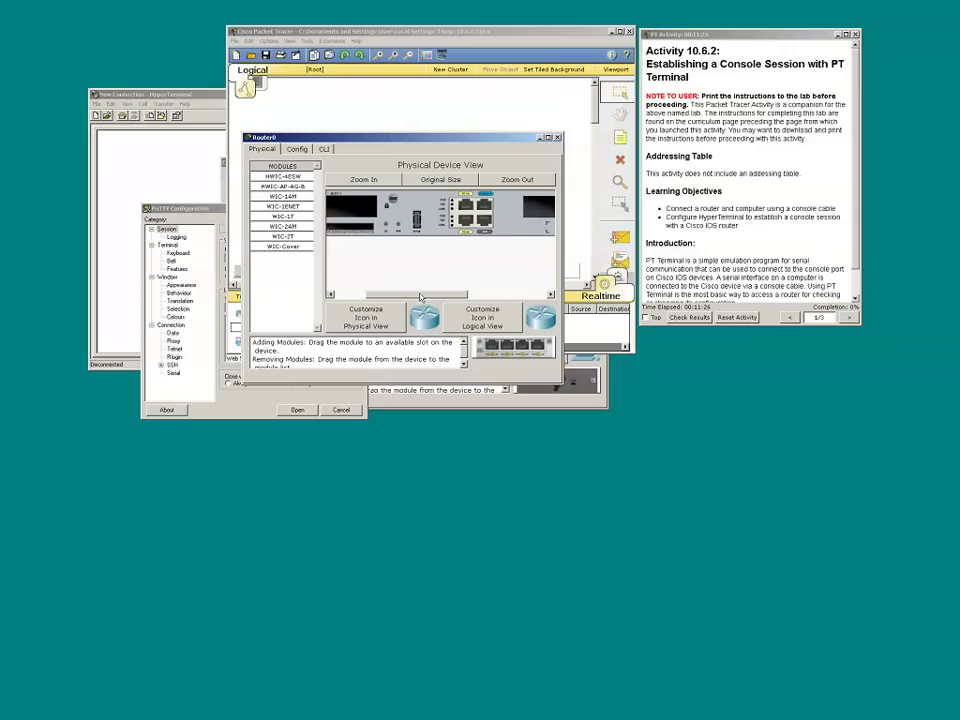
drag(422, 296, 420, 297)
click(497, 181)
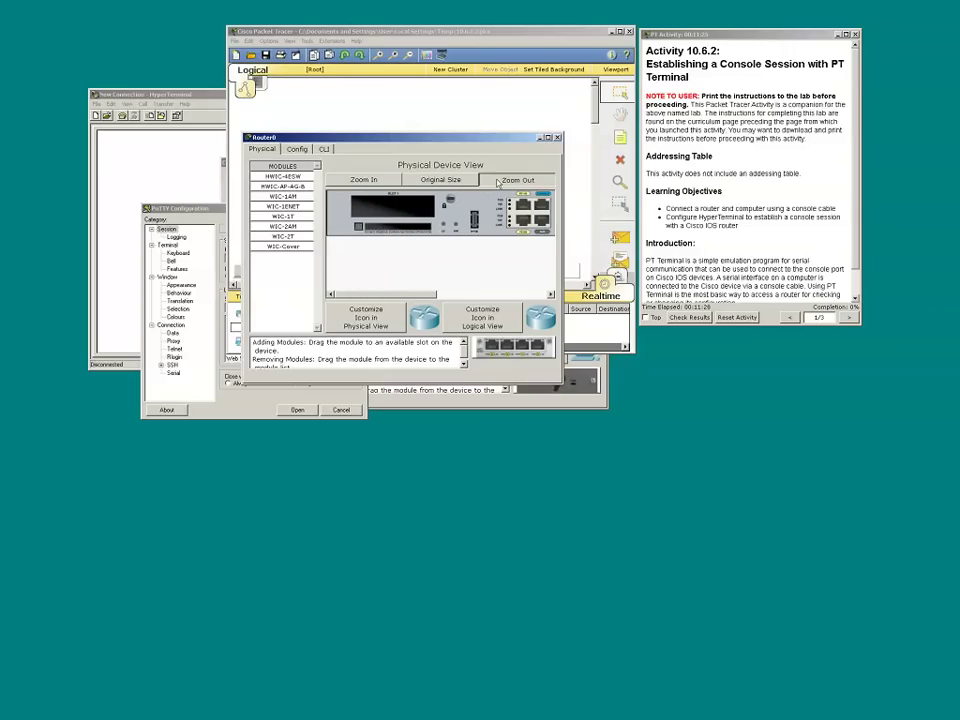
Shrink Router0's physical image by one more zoom-out step
click(497, 182)
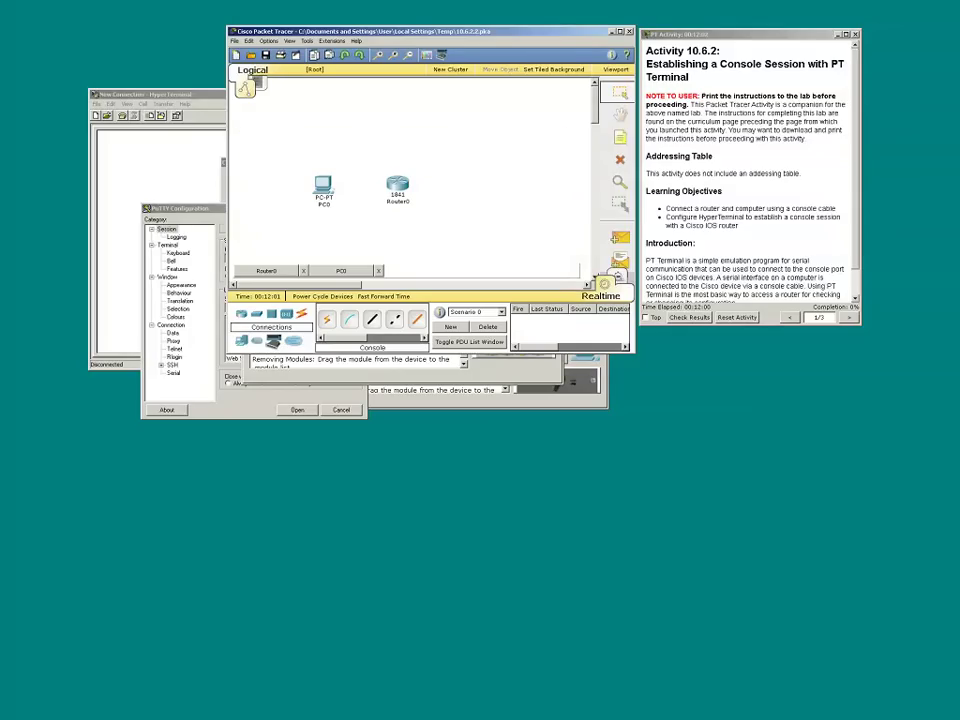
Advance the instructions, then run a console cable from Router0's Console port to PC0's RS 232 port
scroll(769, 218, down, 1)
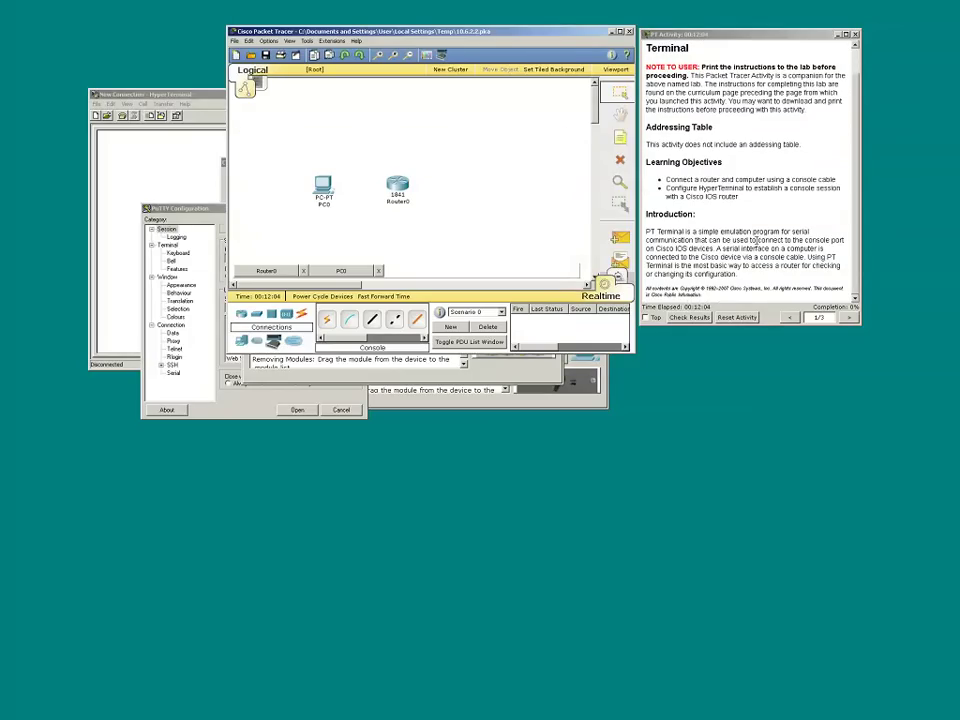
click(848, 318)
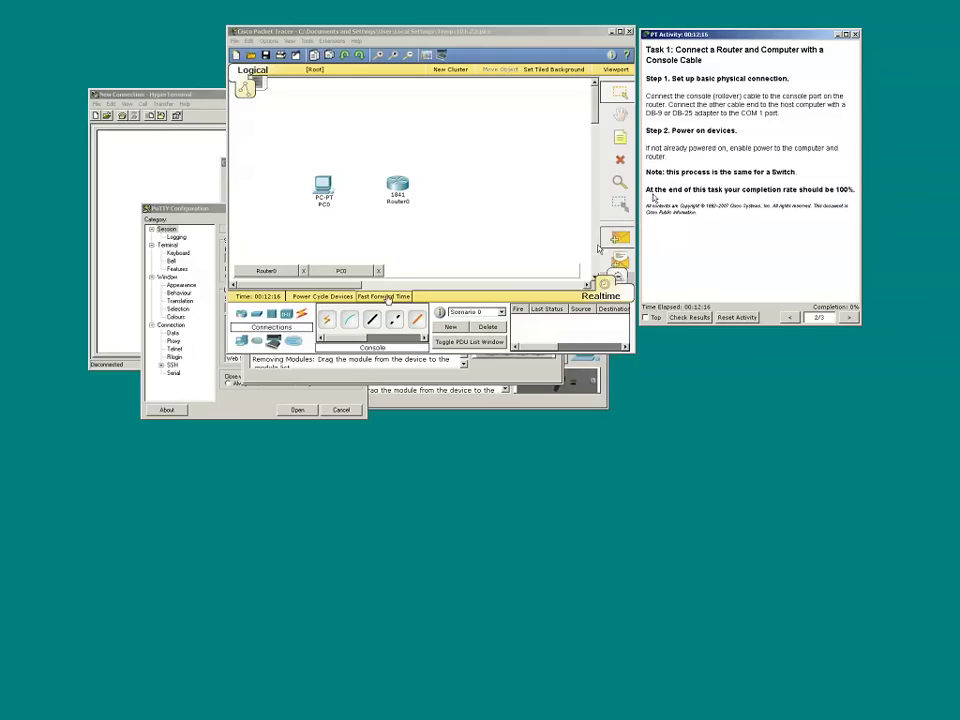
click(351, 321)
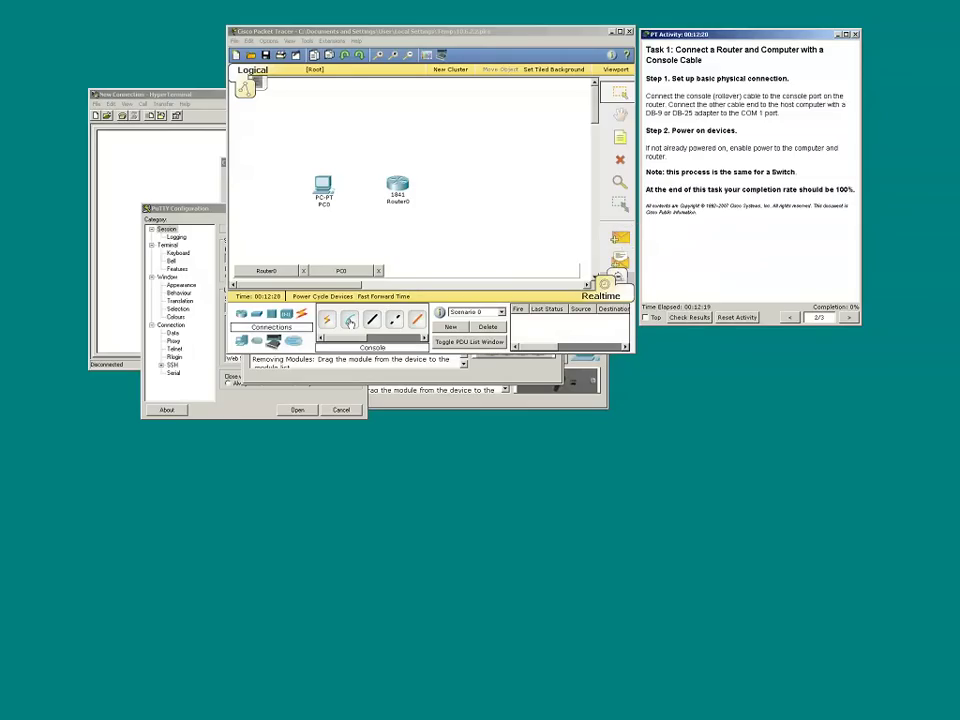
click(349, 319)
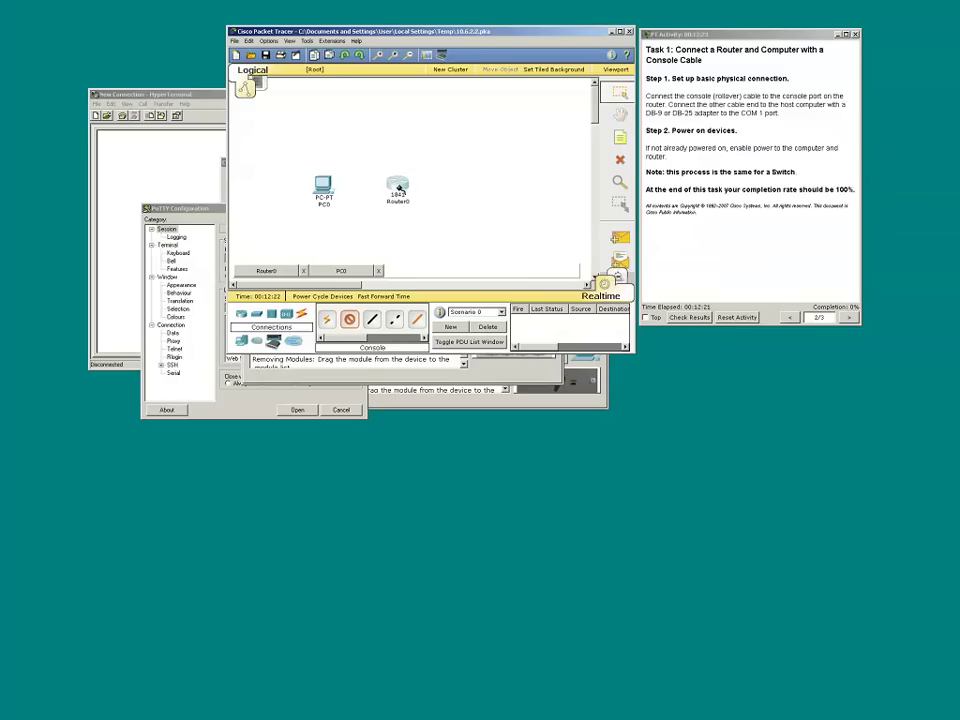
click(397, 187)
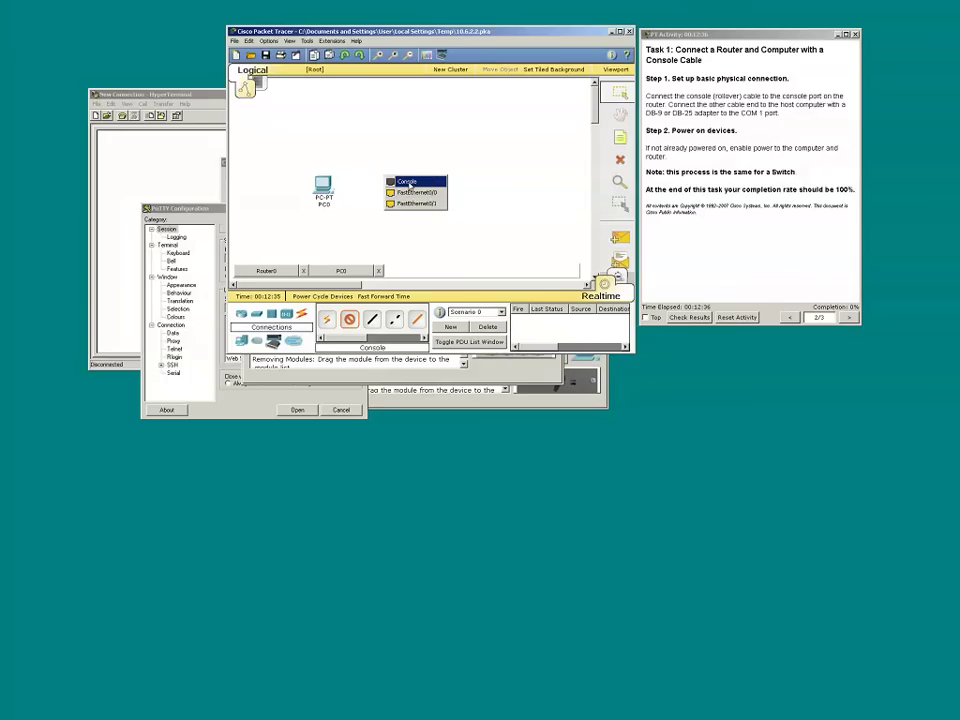
click(407, 183)
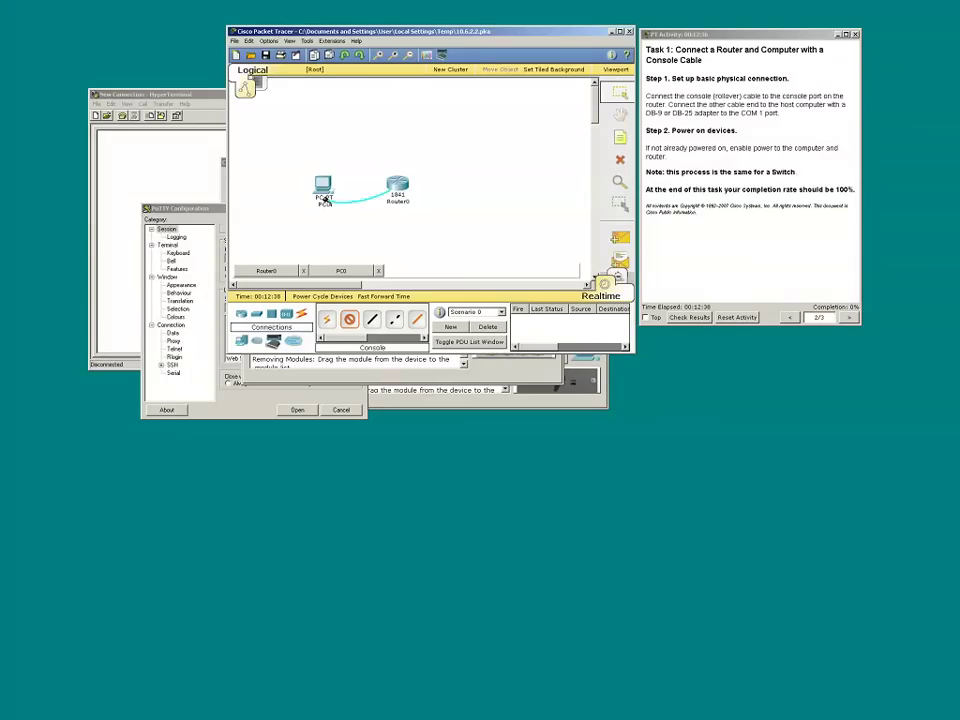
click(323, 198)
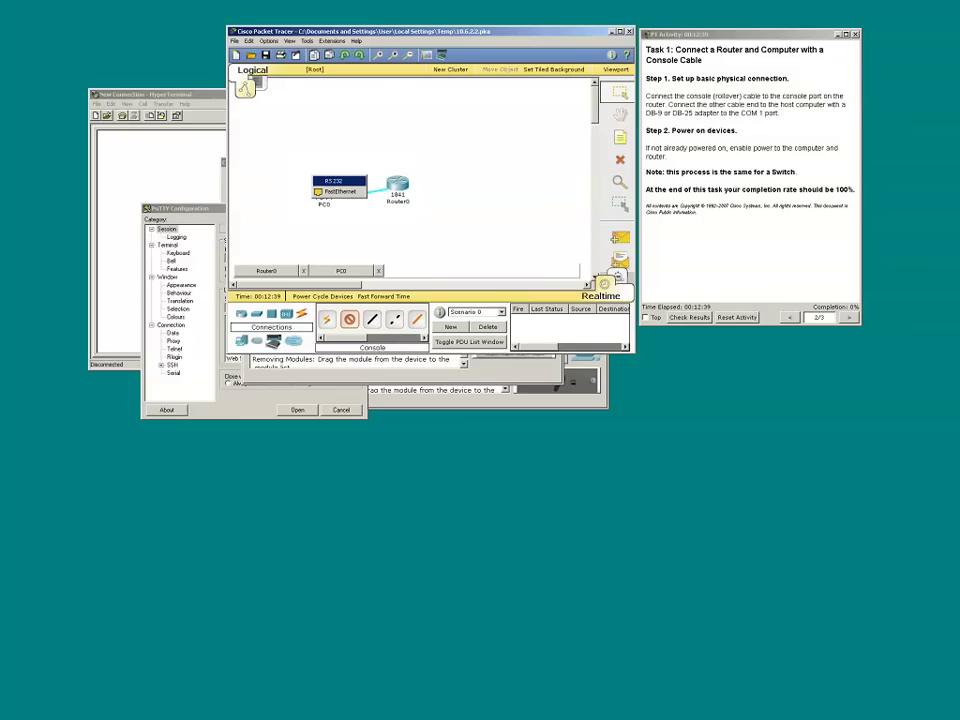
click(347, 183)
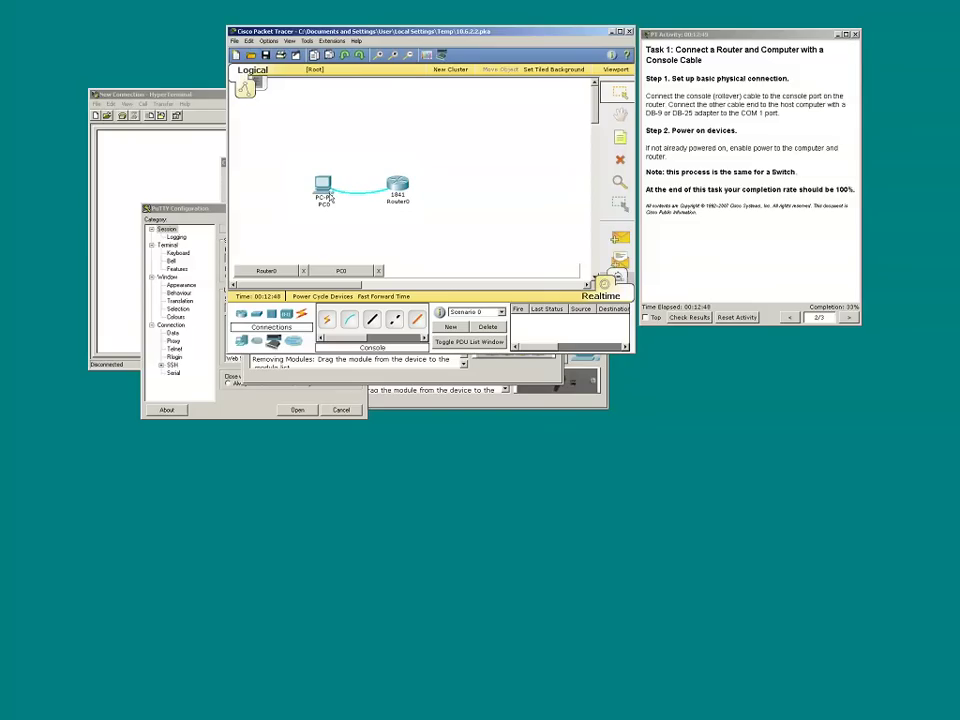
Power on PC0 from its device window and close it
click(323, 186)
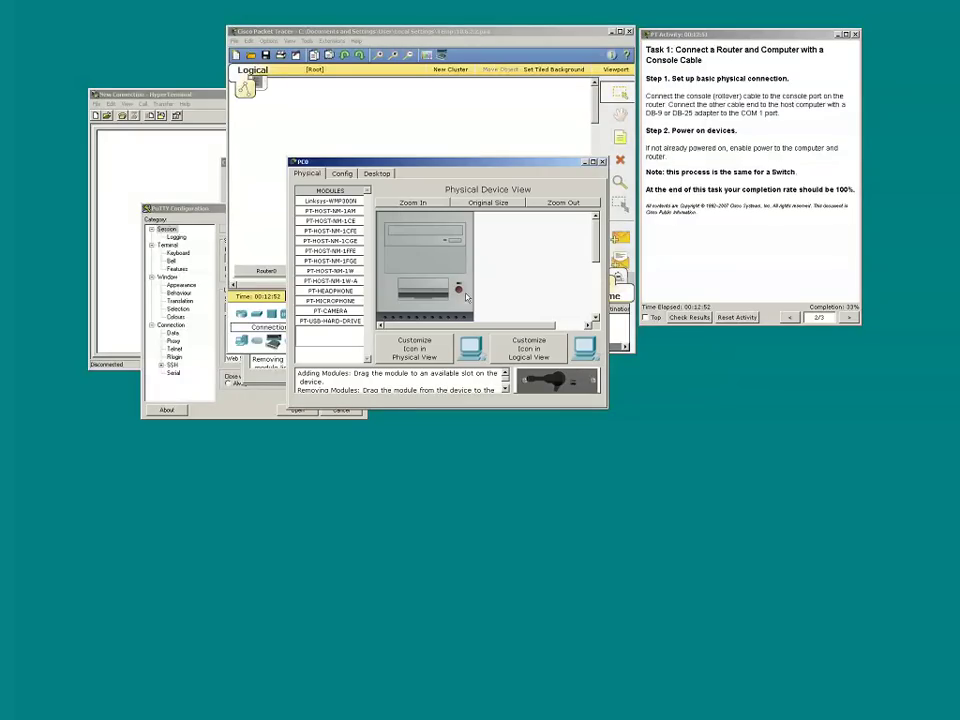
click(459, 291)
click(602, 161)
Power on Router0 from its Physical tab and close its window
click(399, 186)
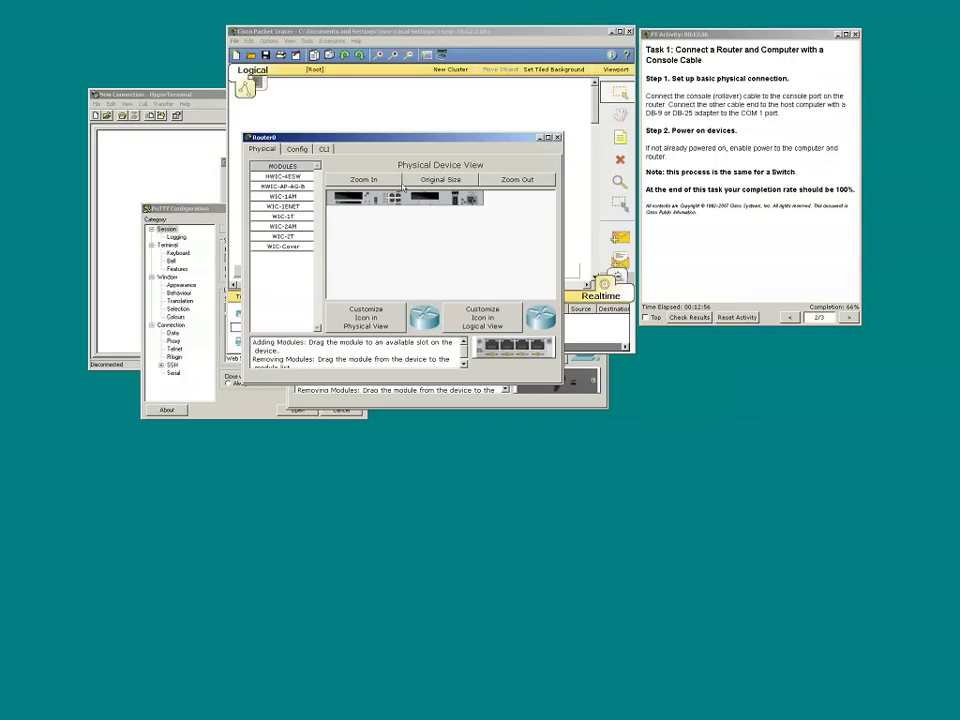
click(464, 206)
click(470, 184)
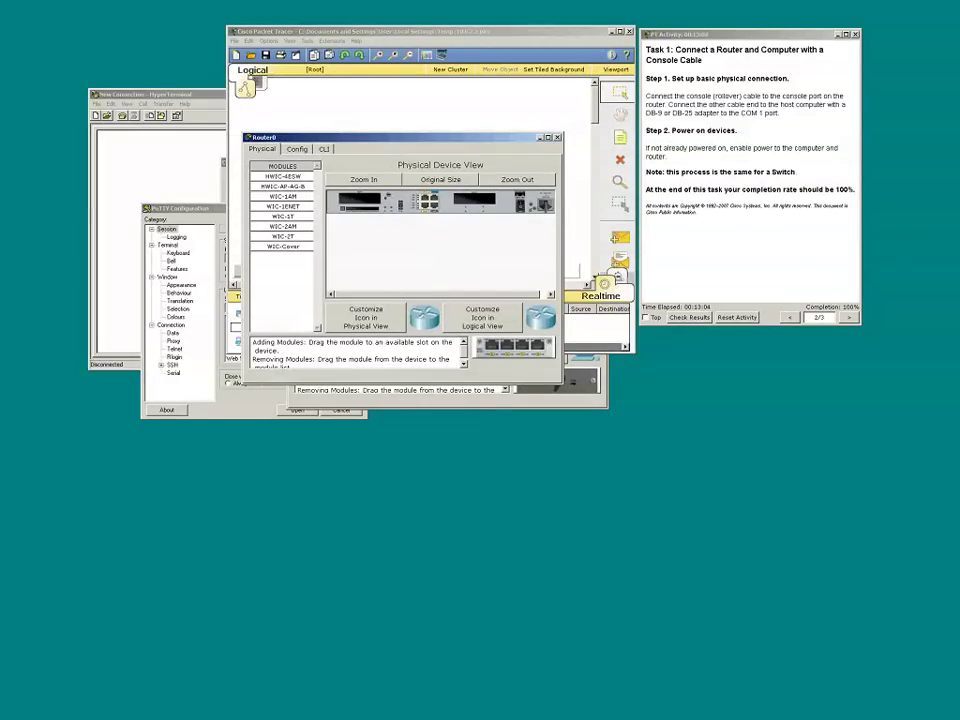
key(alt+F4)
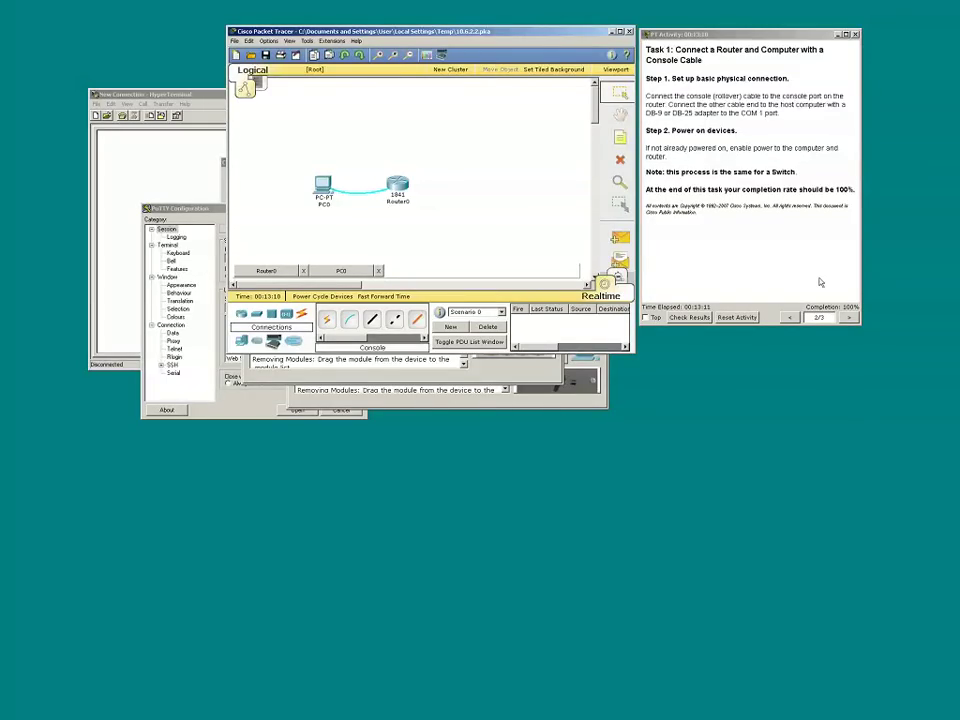
Advance the activity instructions to page 3/3 showing Task 2's terminal settings
click(918, 470)
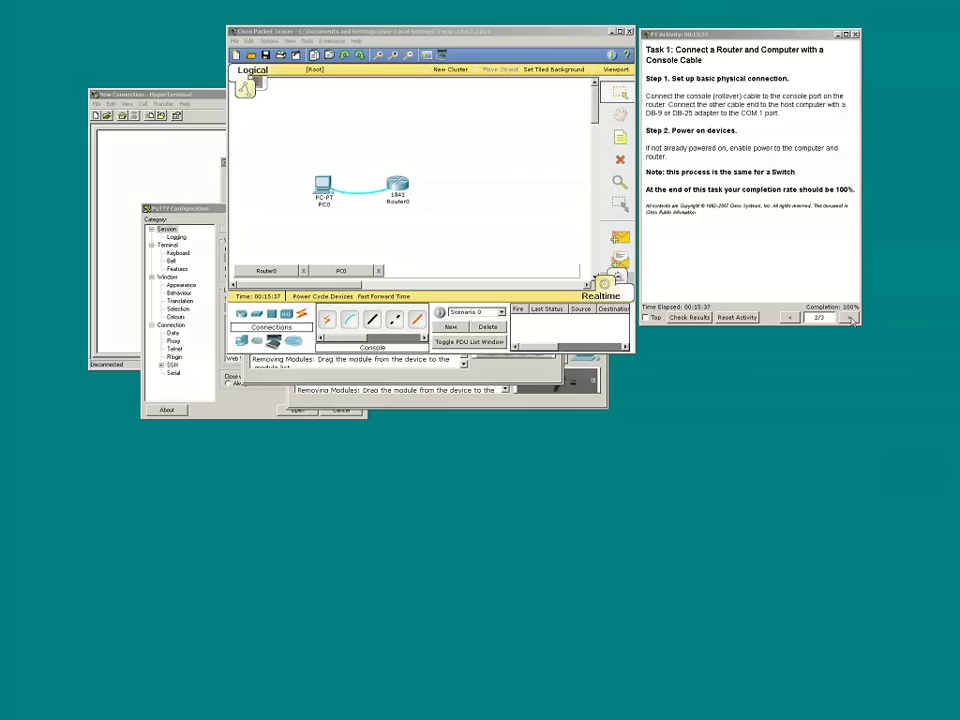
click(850, 318)
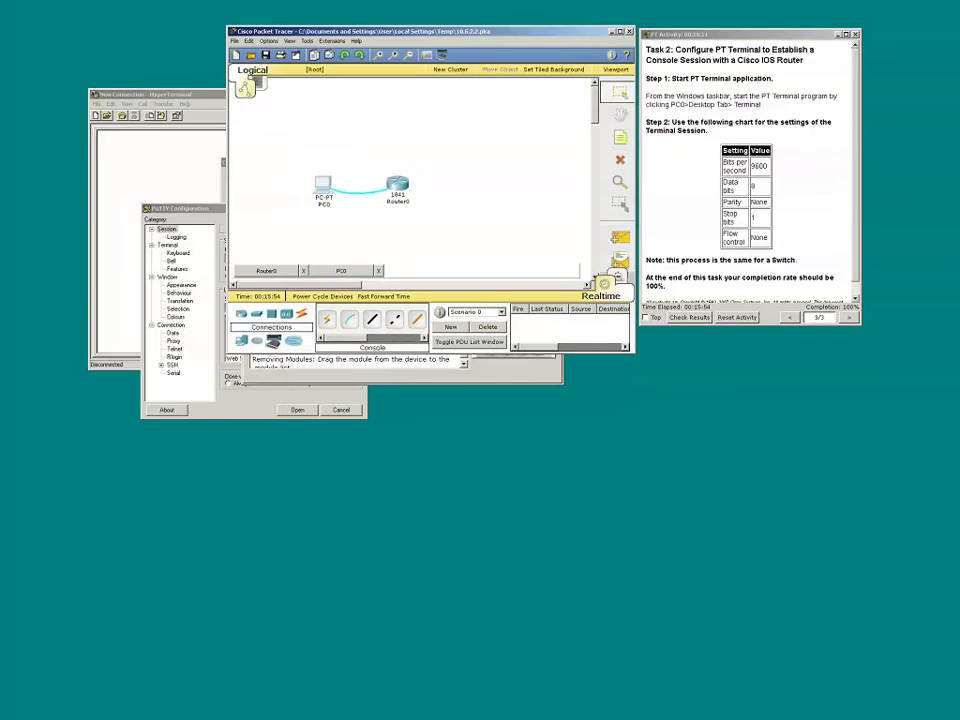
Open PC0's Terminal configuration set to 9600 baud, 8-N-1, no flow control
drag(253, 63, 287, 63)
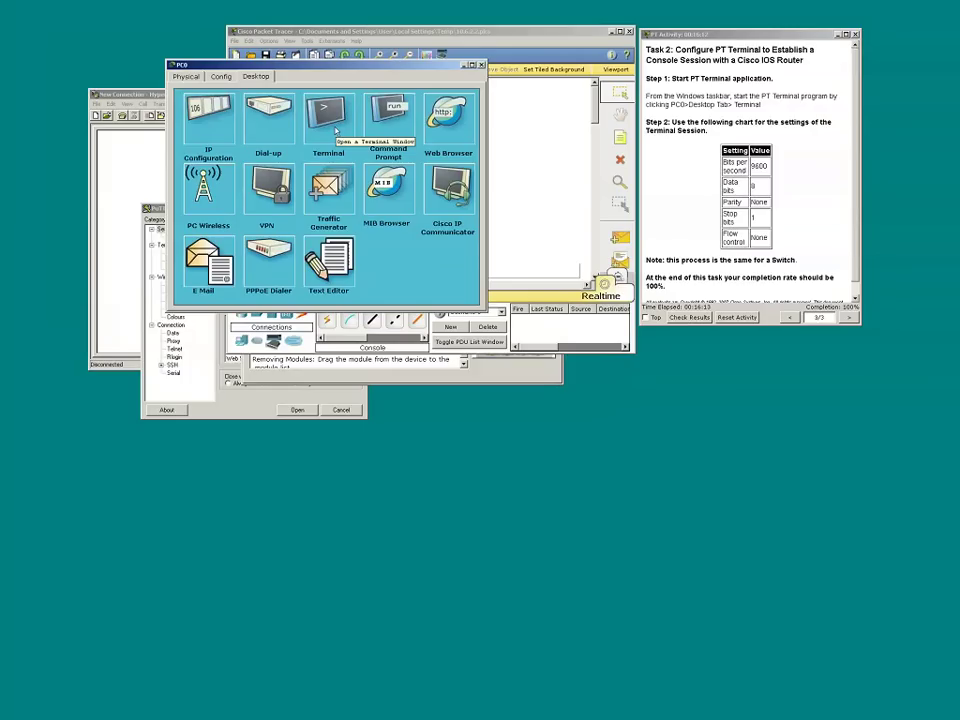
click(330, 115)
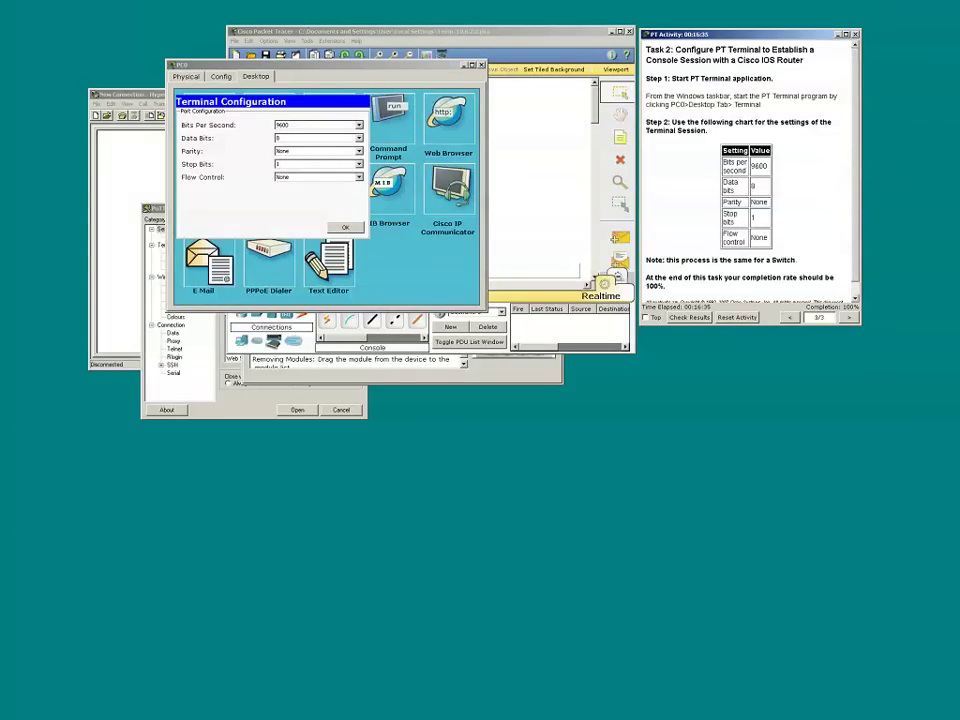
Accept the terminal settings to display Router0's boot output, and reposition the PC0 window
click(344, 229)
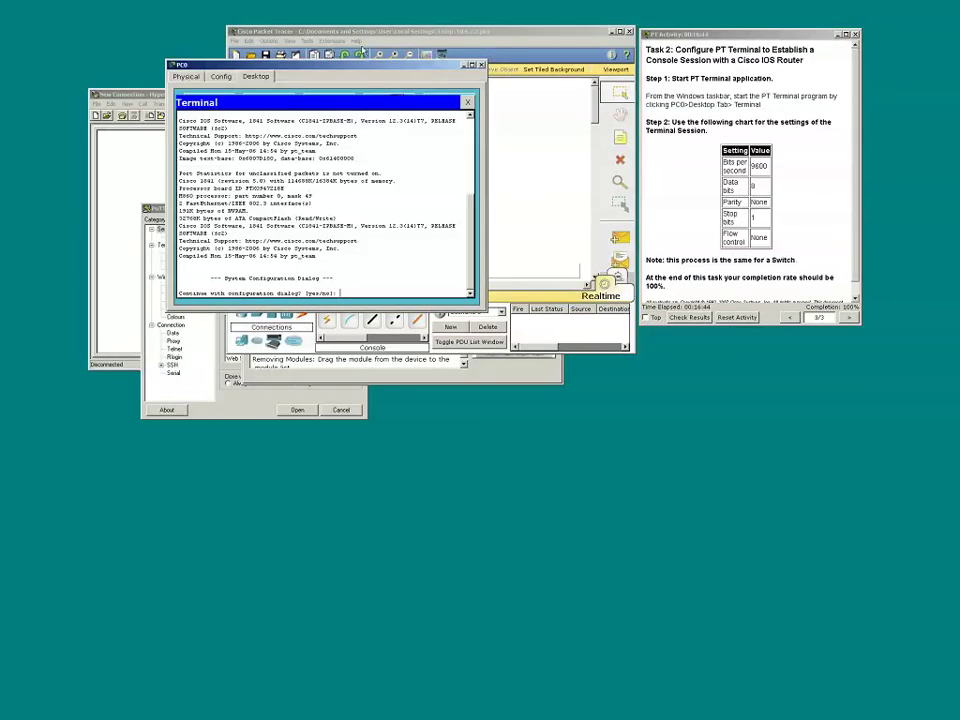
drag(335, 65, 362, 47)
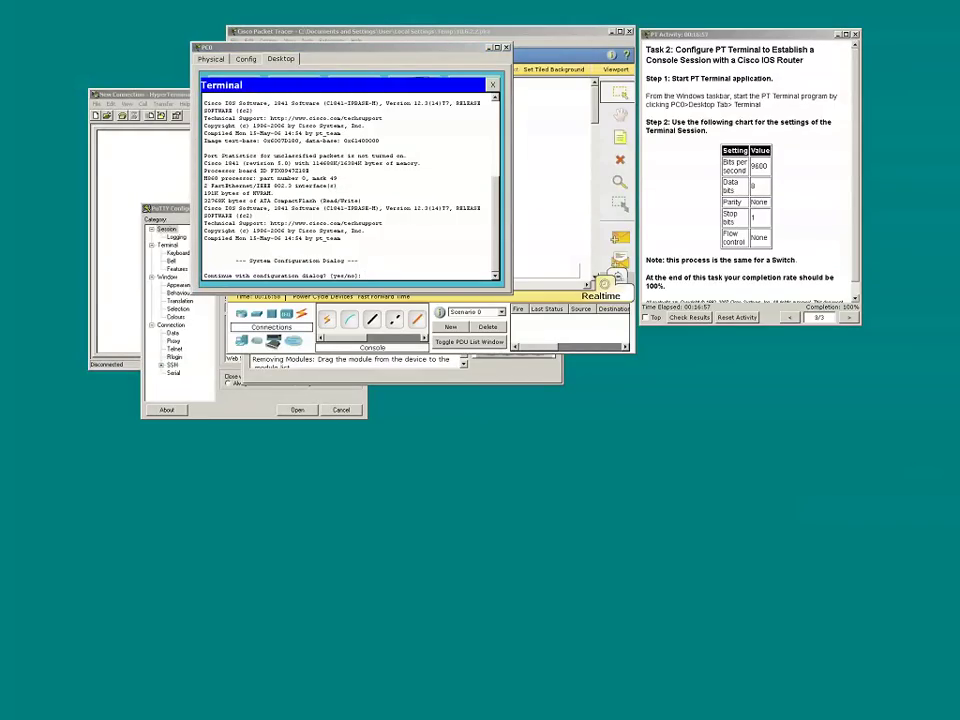
Name the new HyperTerminal connection 'C' and set it to connect using COM1
click(137, 181)
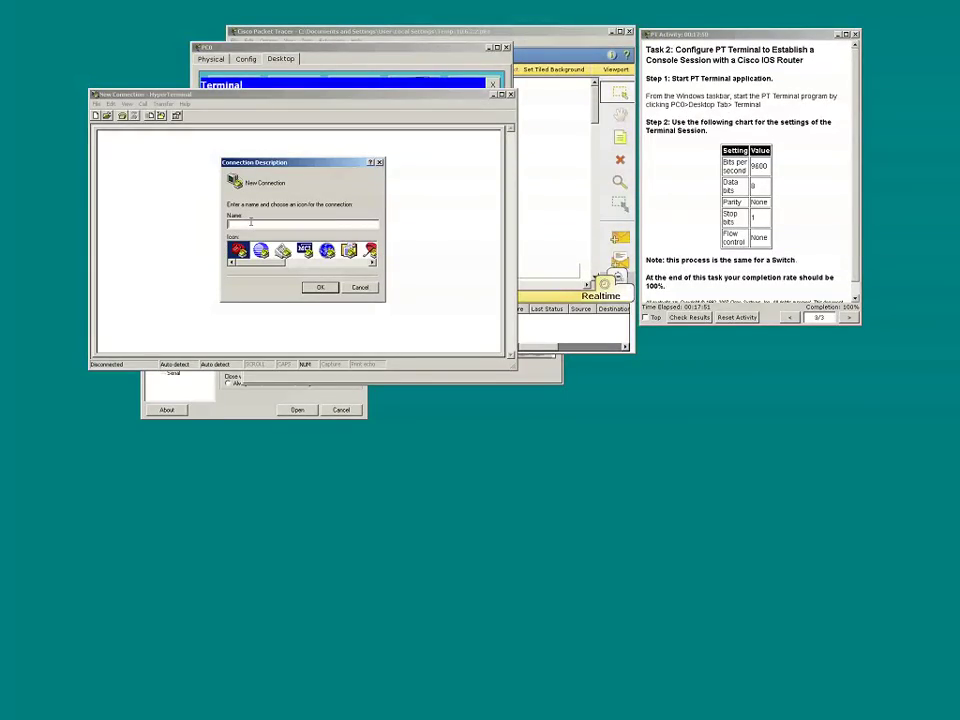
text(C)
click(320, 287)
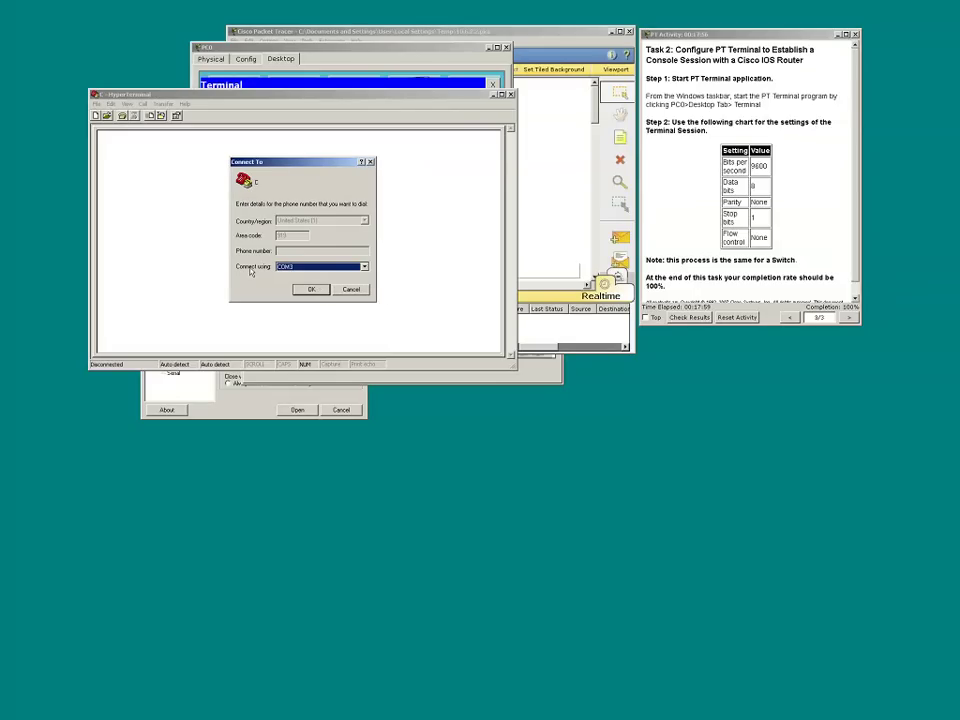
click(365, 267)
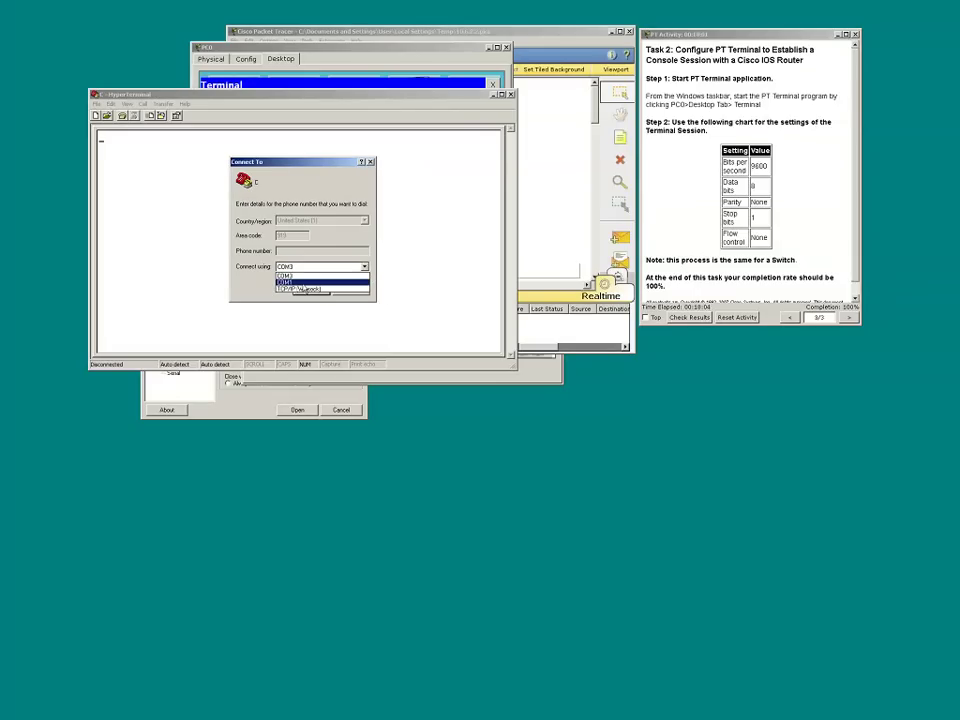
click(303, 284)
Set COM1 to 9600 bits per second with flow control None, and connect
click(311, 290)
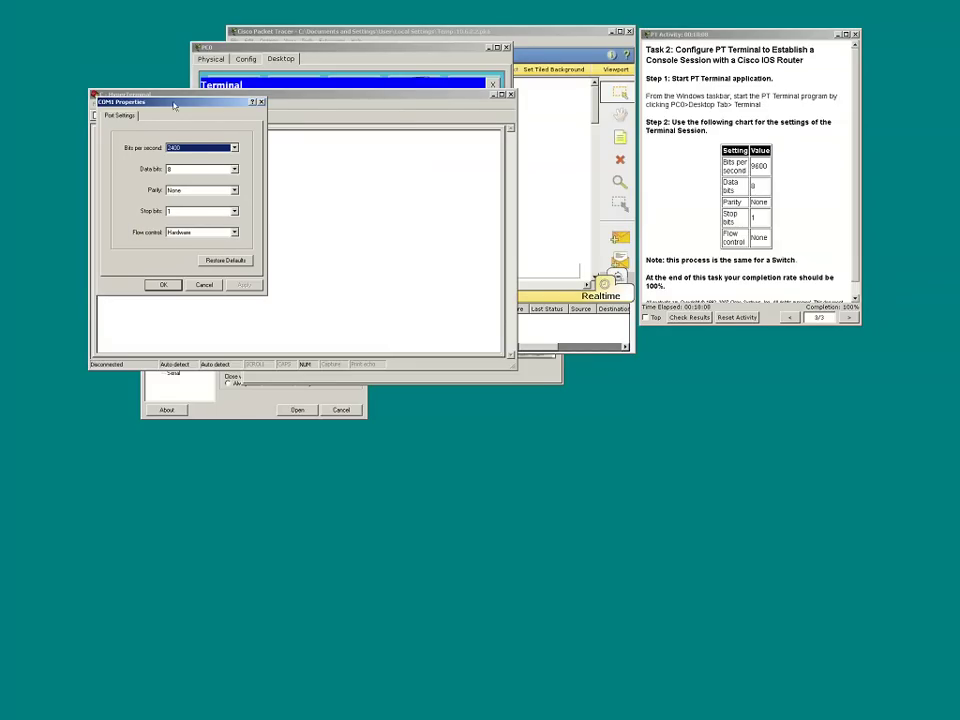
drag(174, 104, 284, 112)
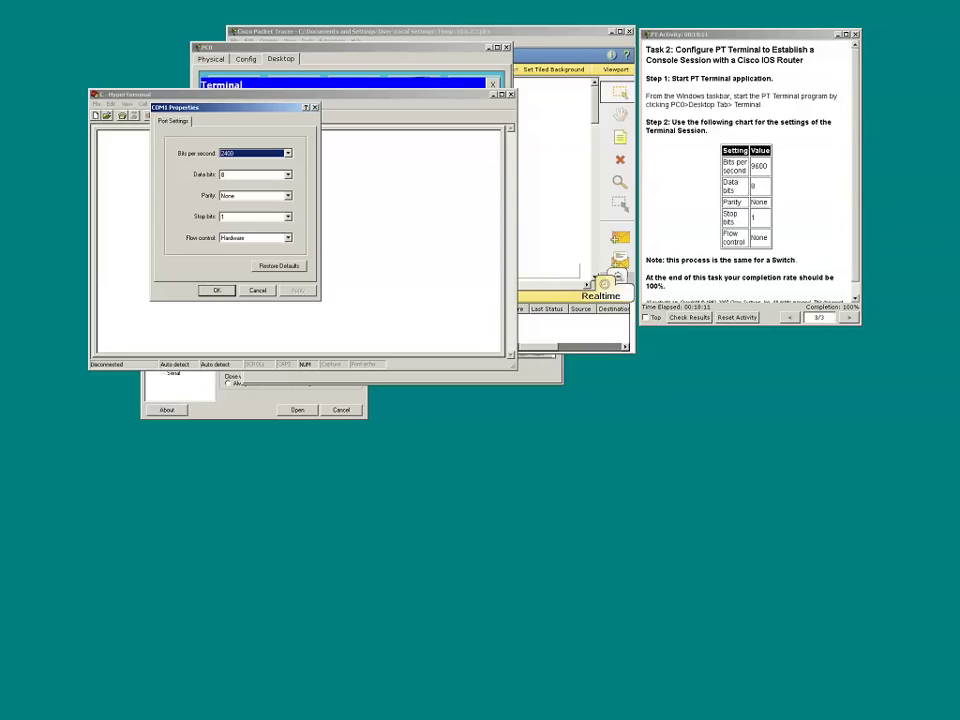
click(288, 154)
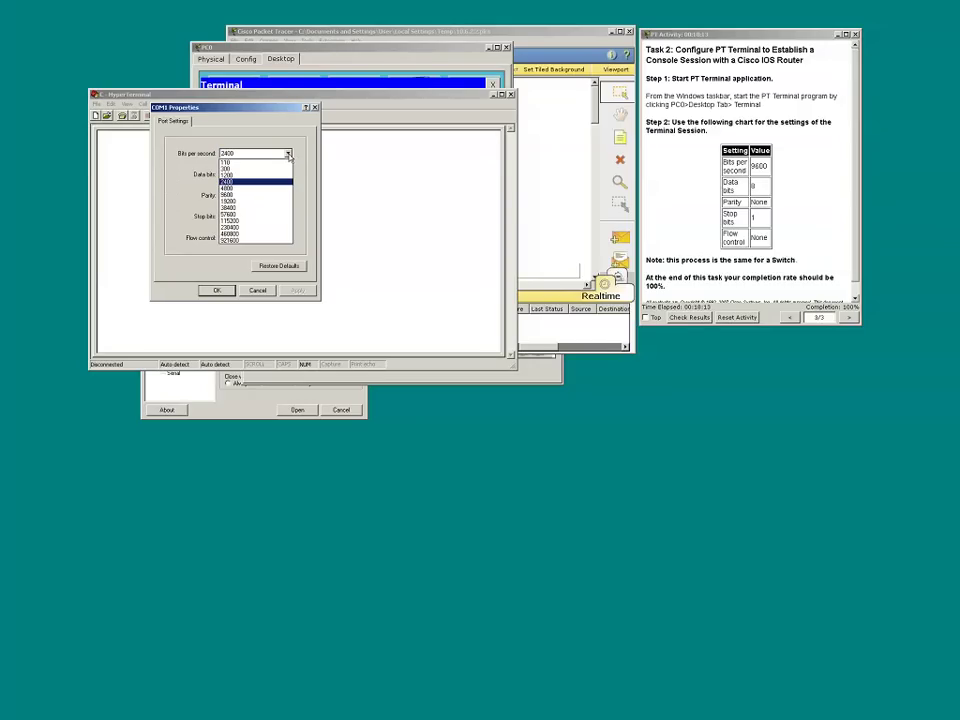
click(241, 194)
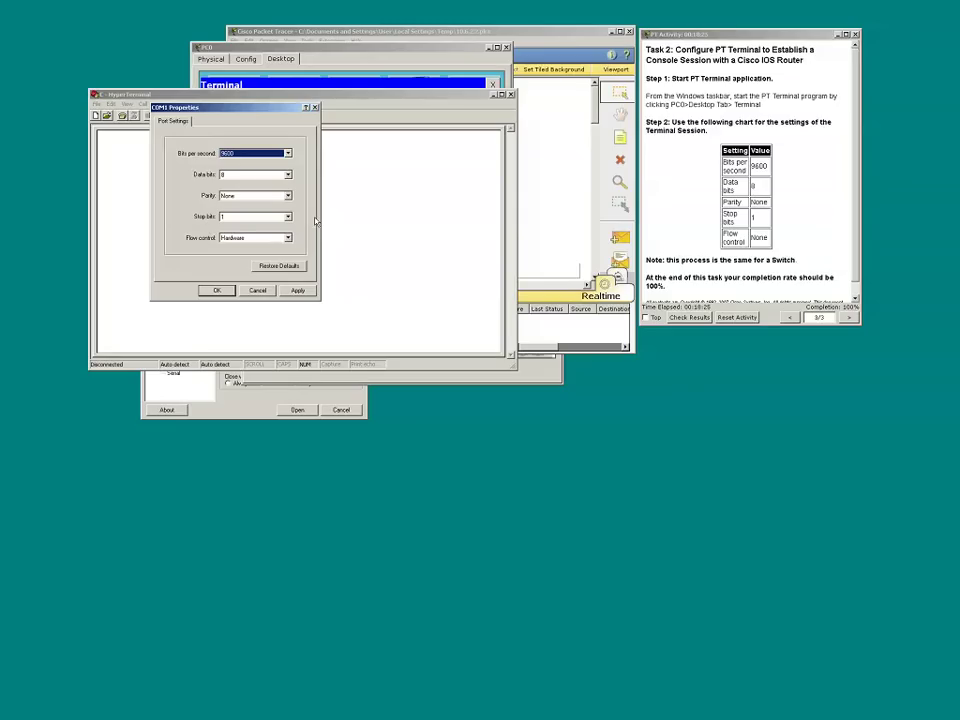
click(289, 239)
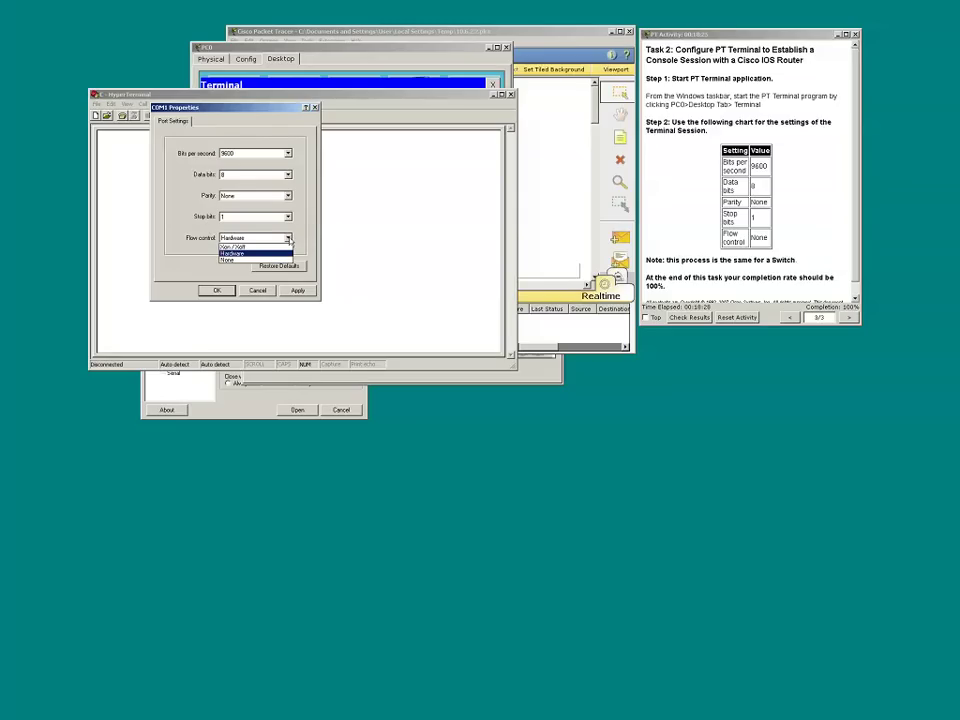
click(254, 261)
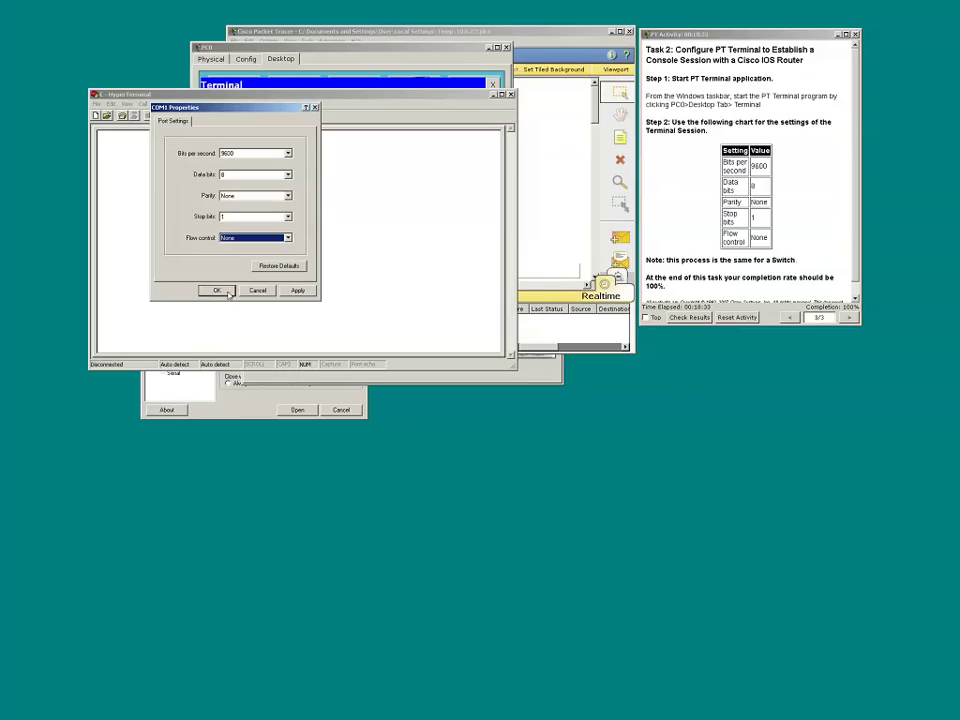
click(228, 292)
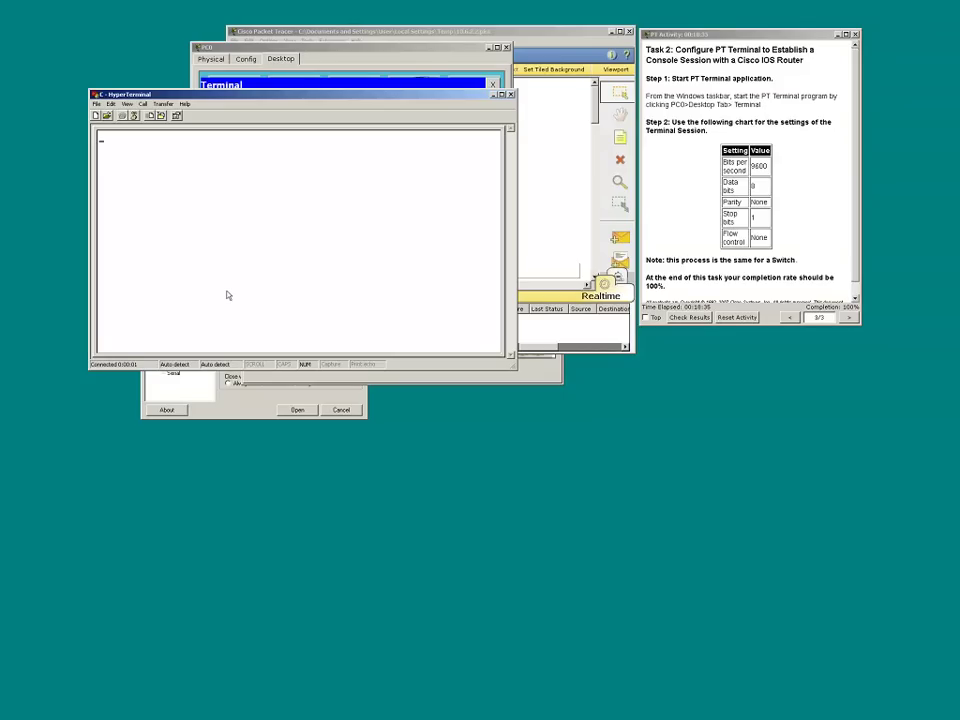
Reach the WS-C1912-EN Switch> prompt in HyperTerminal, then bring PuTTY Configuration forward
click(921, 471)
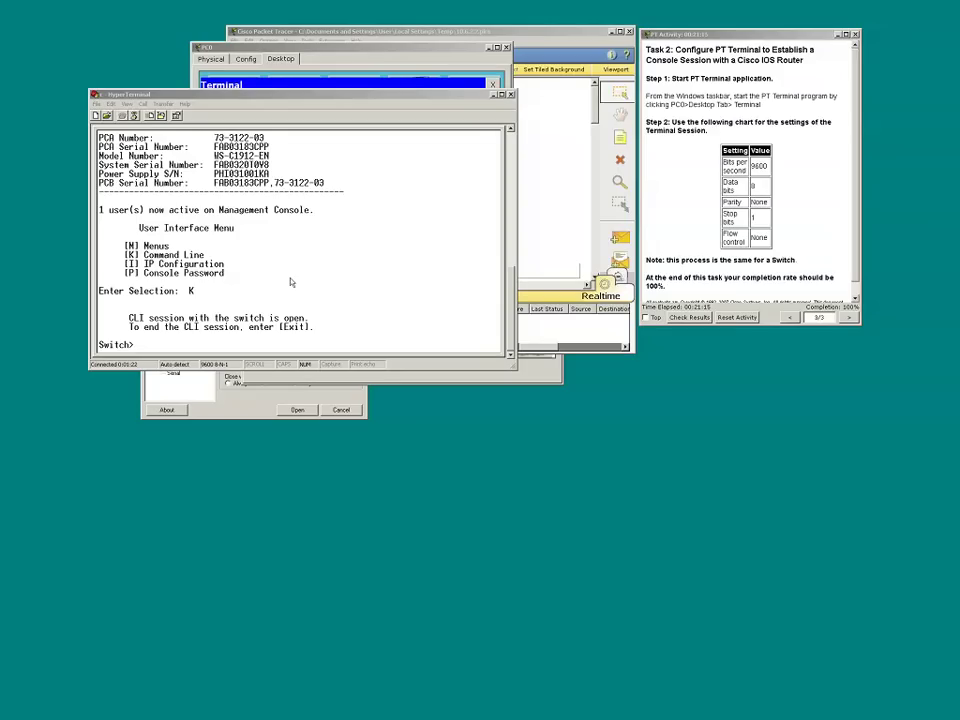
click(230, 403)
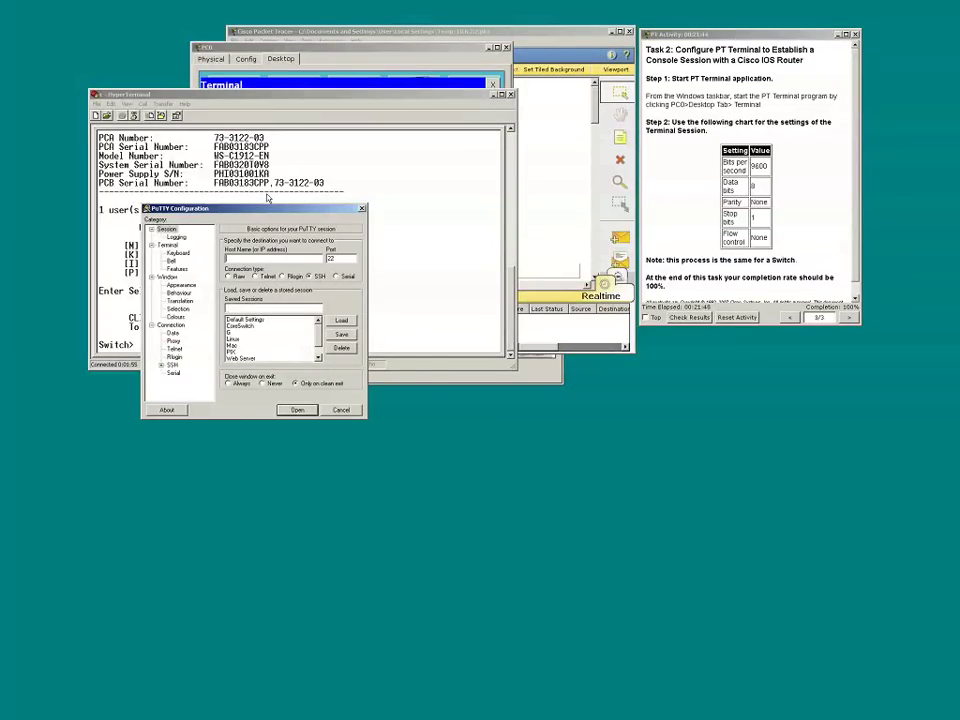
Move PuTTY aside to uncover the switch output and set connection type to Serial (COM1, 9600)
drag(267, 208, 331, 164)
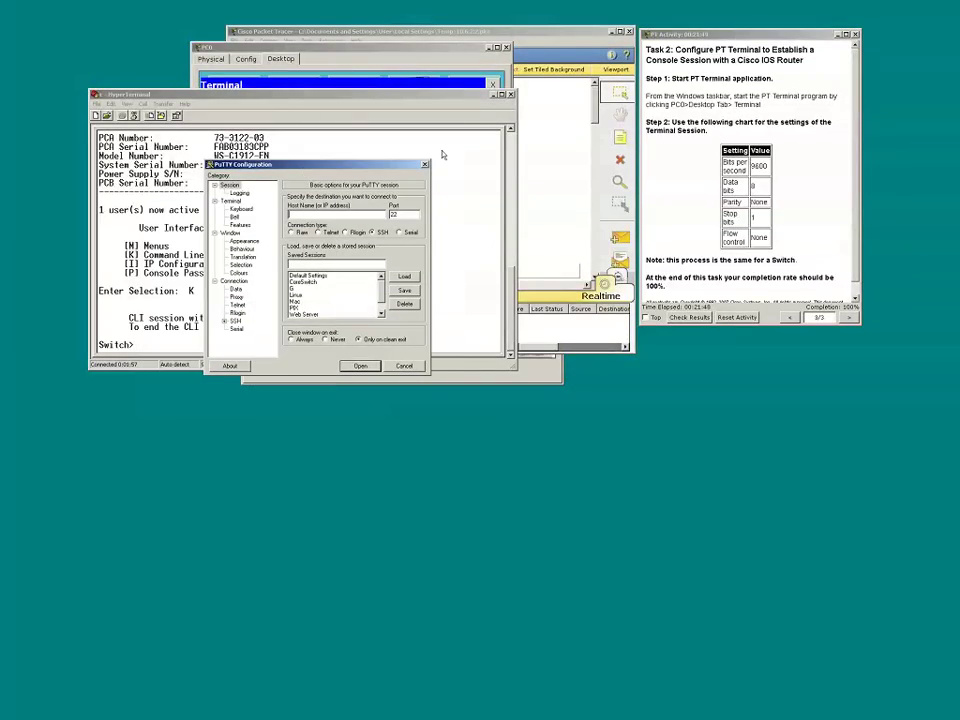
drag(410, 163, 550, 145)
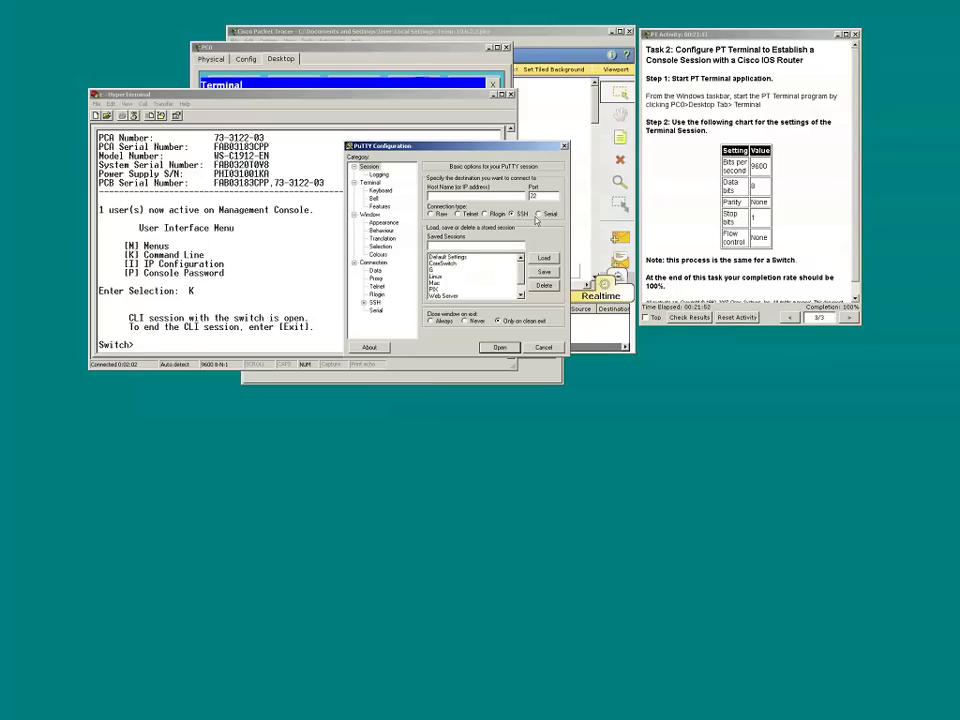
click(539, 215)
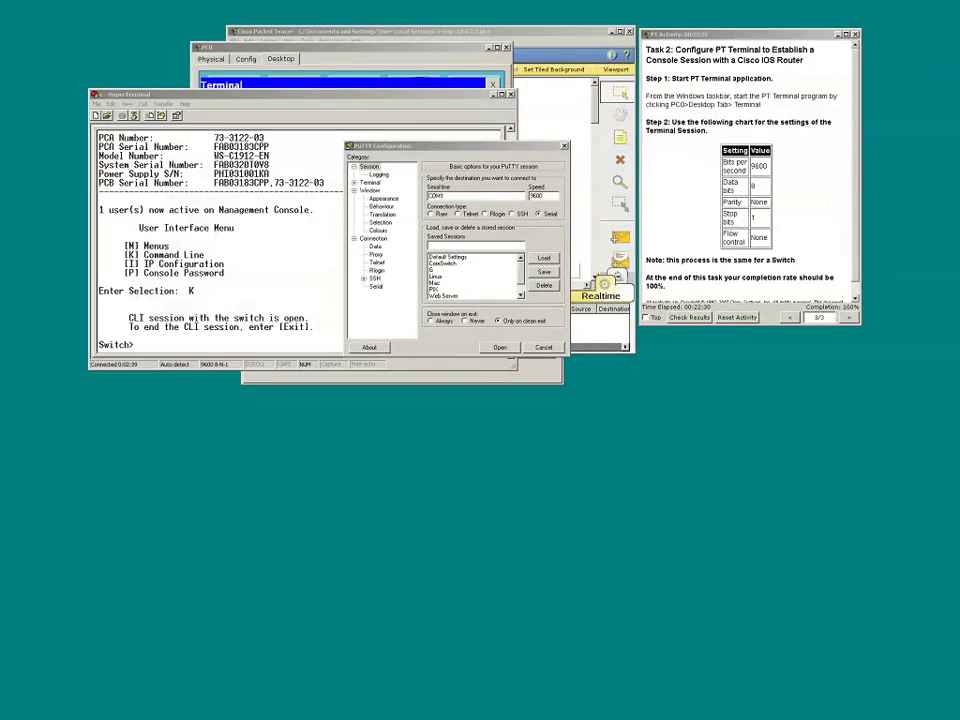
Set serial flow control to None and attempt to open the COM1 connection
click(376, 288)
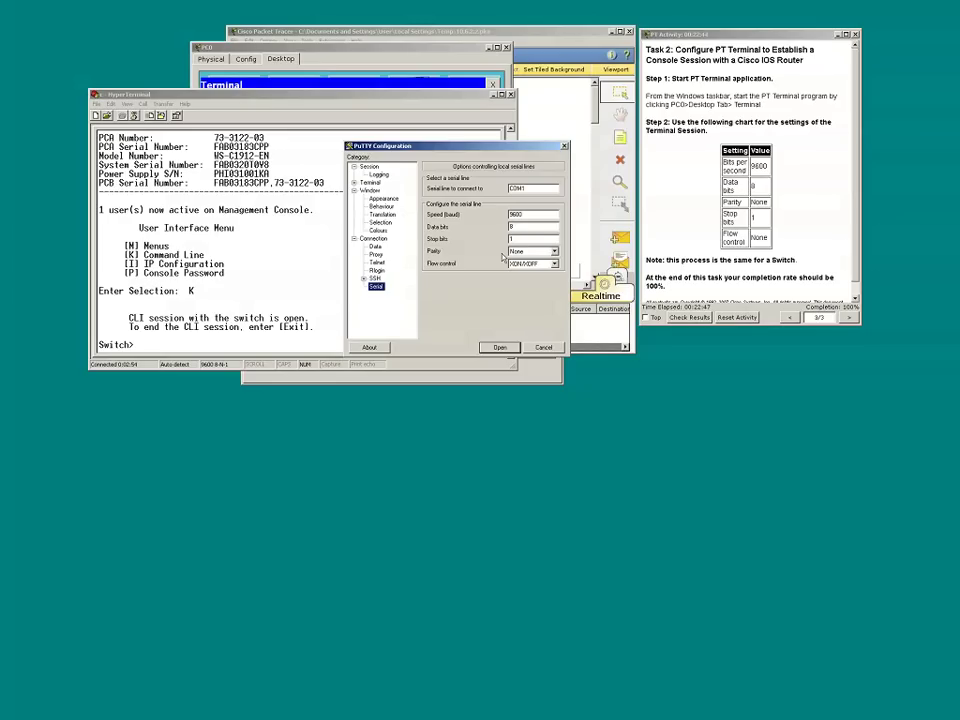
click(555, 264)
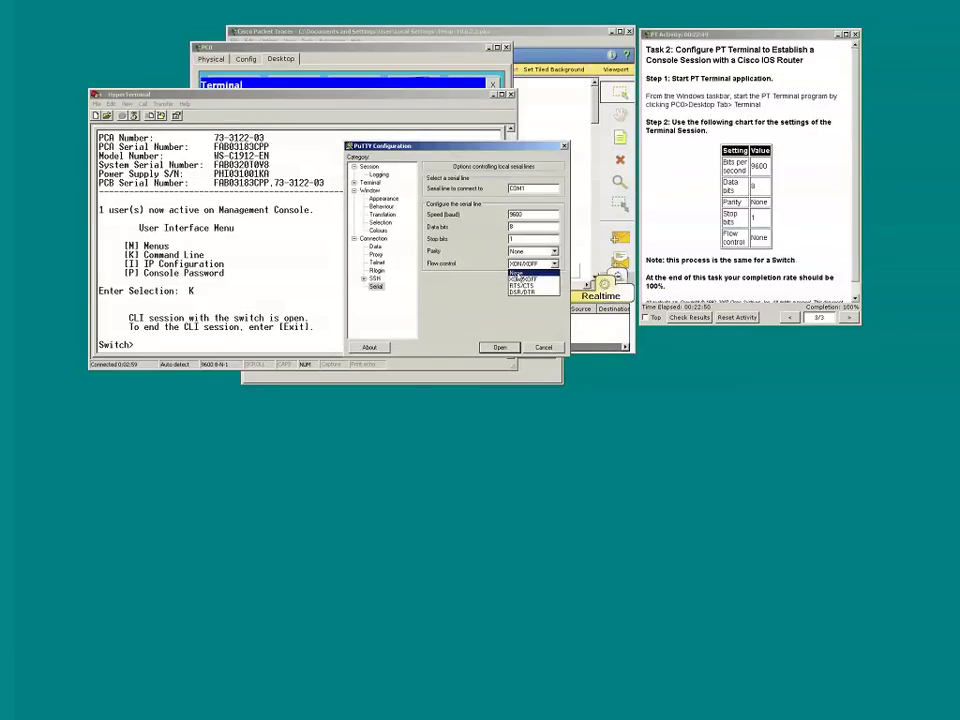
click(518, 274)
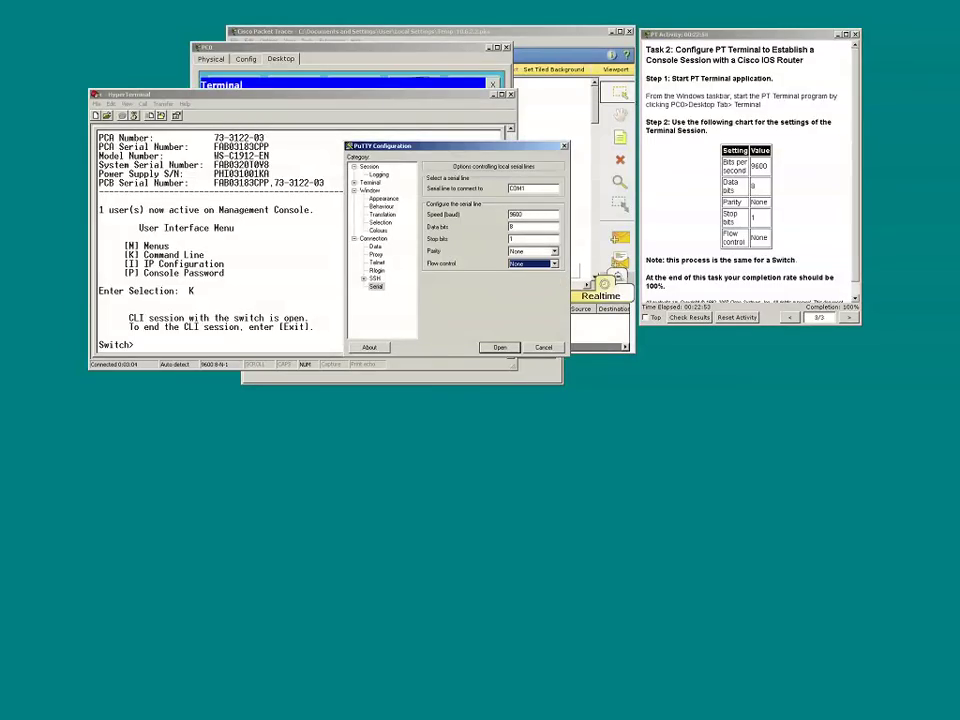
click(494, 348)
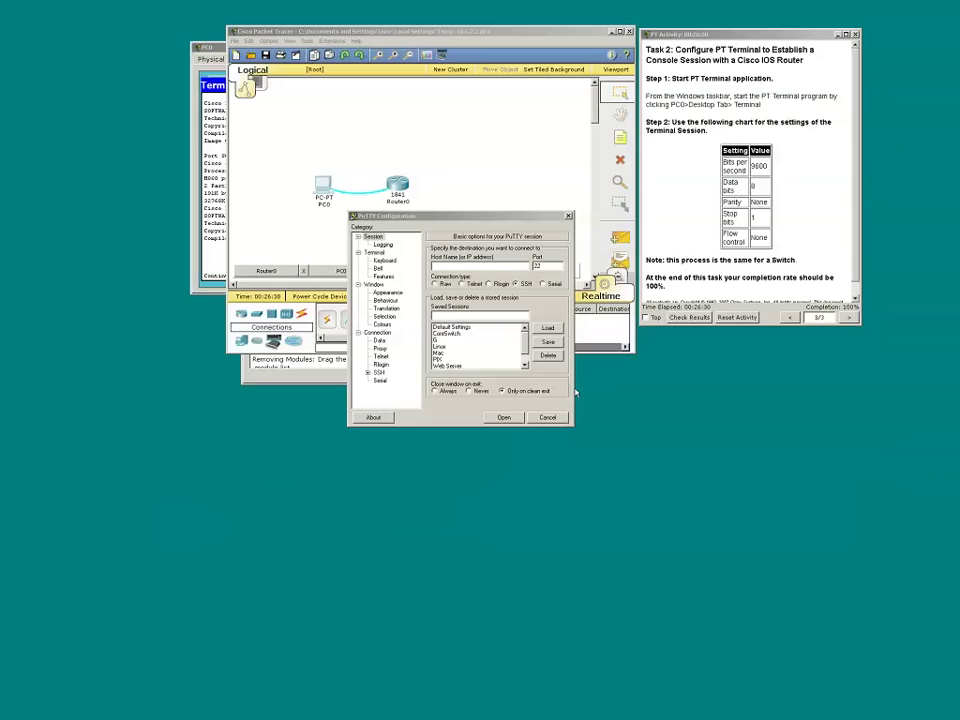
Open a Serial COM1 session at 9600 baud with flow control None
click(543, 284)
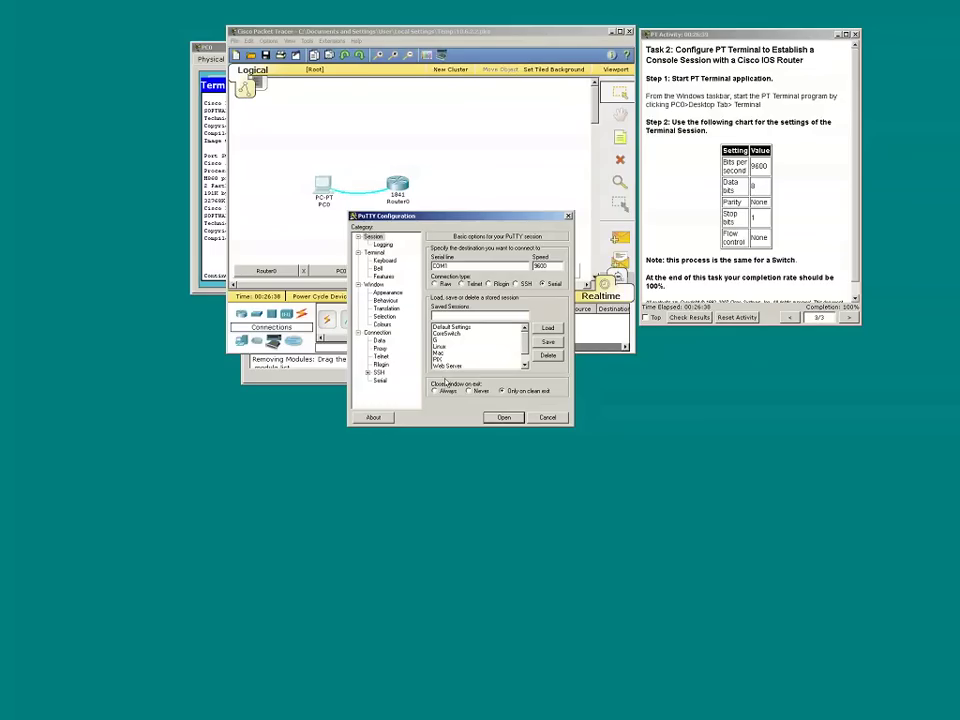
click(380, 381)
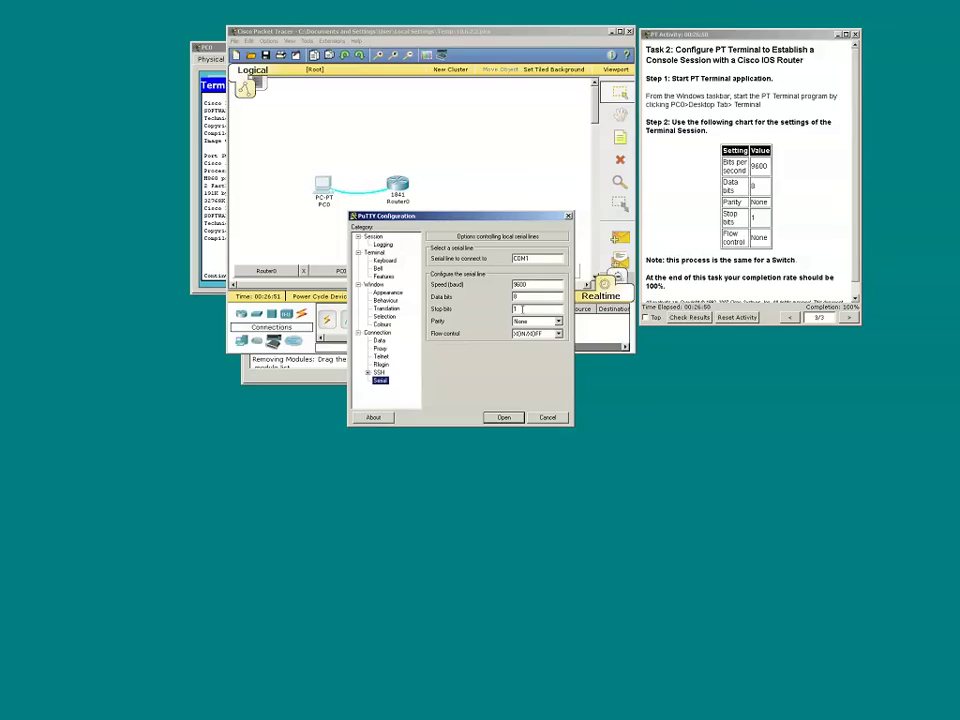
click(558, 333)
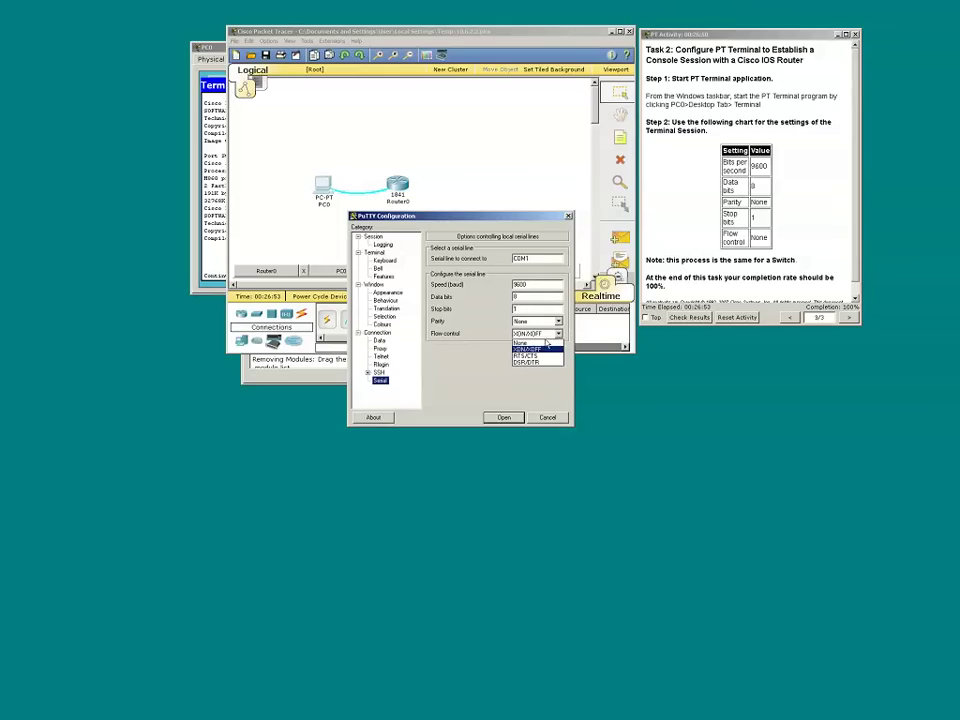
click(522, 343)
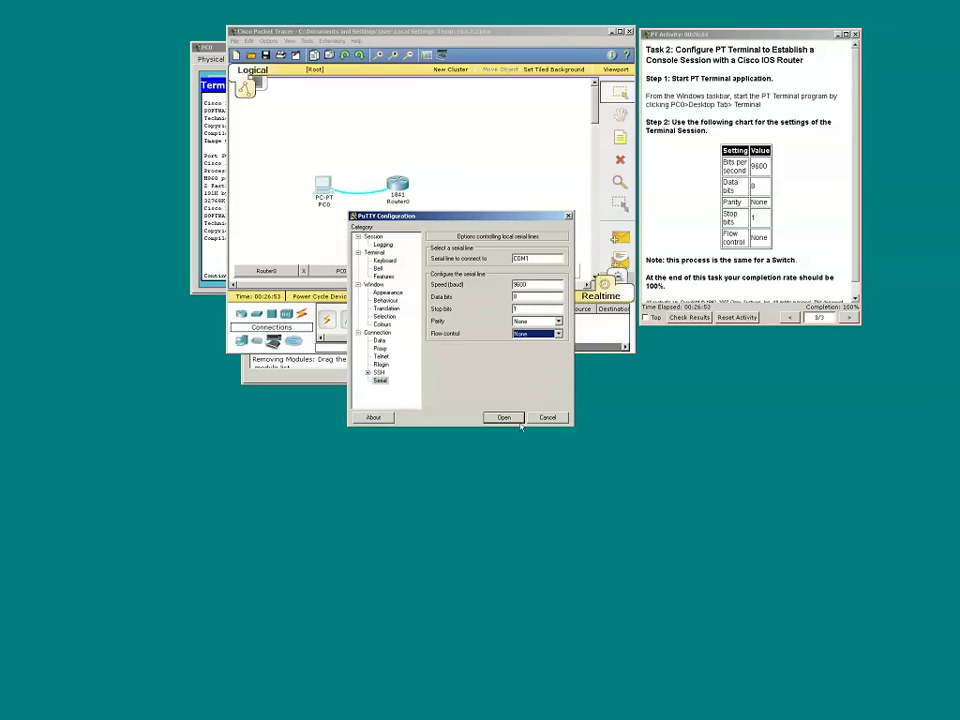
click(506, 420)
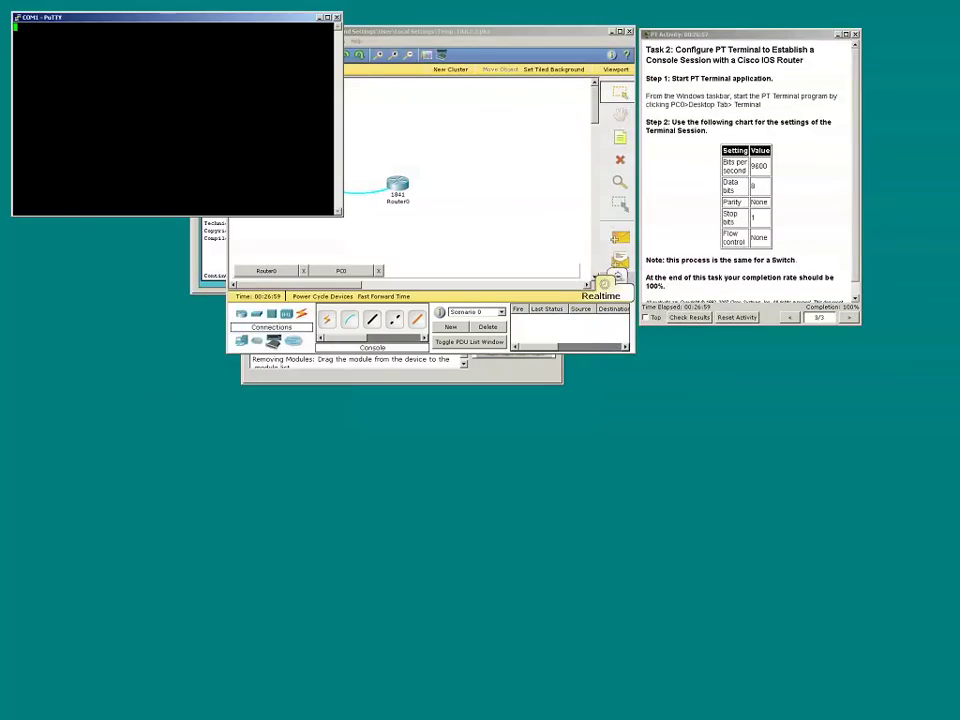
Show the WS-C1912-EN console menu in the COM1 window and choose K for the CLI
drag(203, 17, 371, 47)
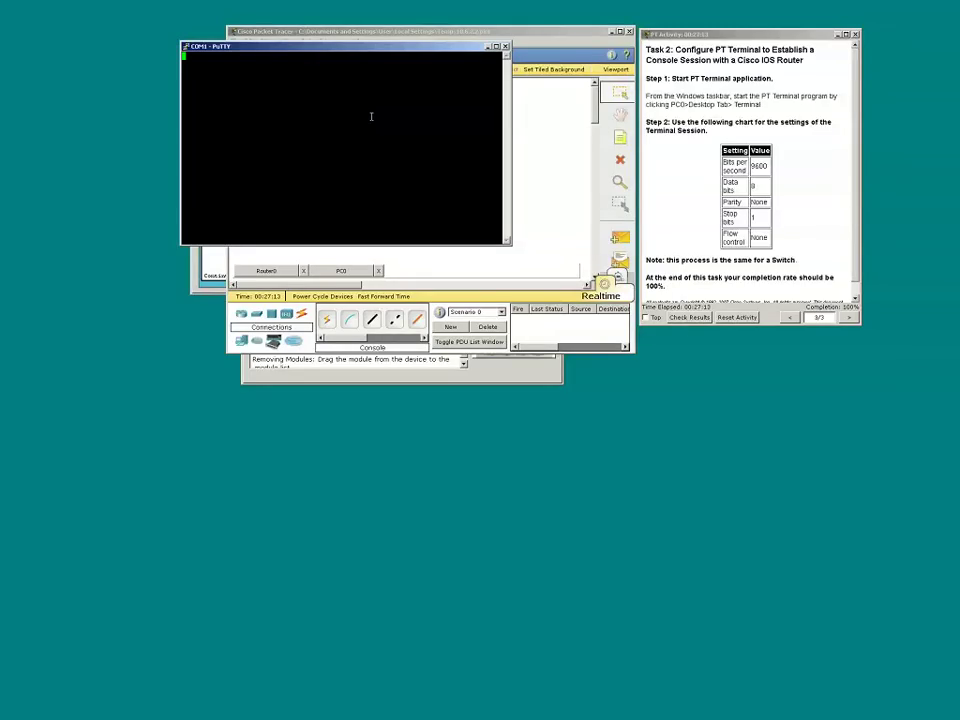
key(Return)
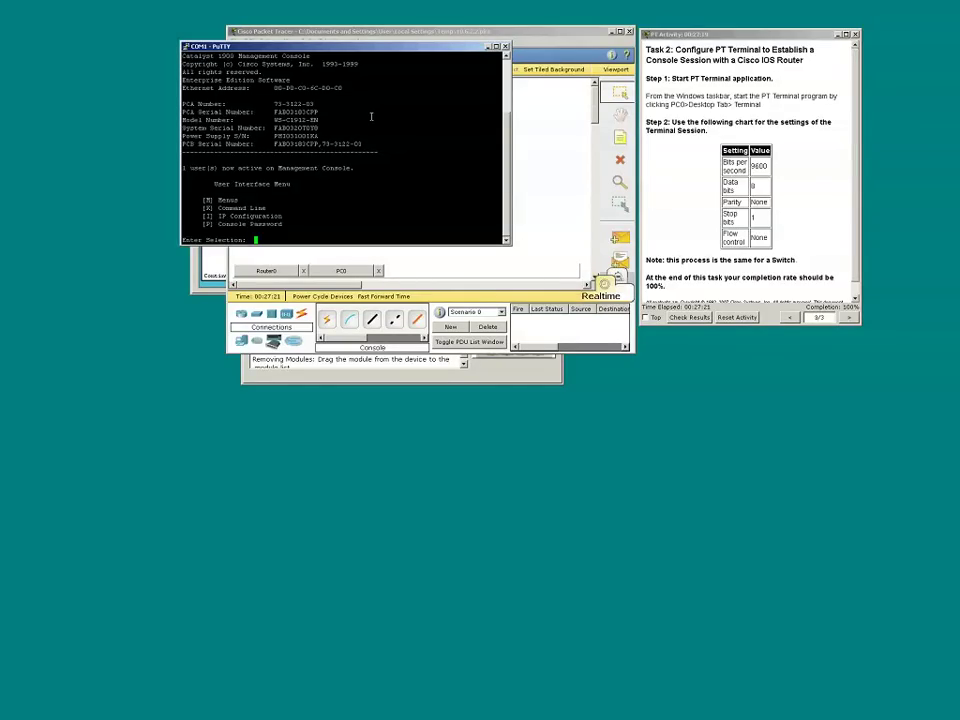
text(K)
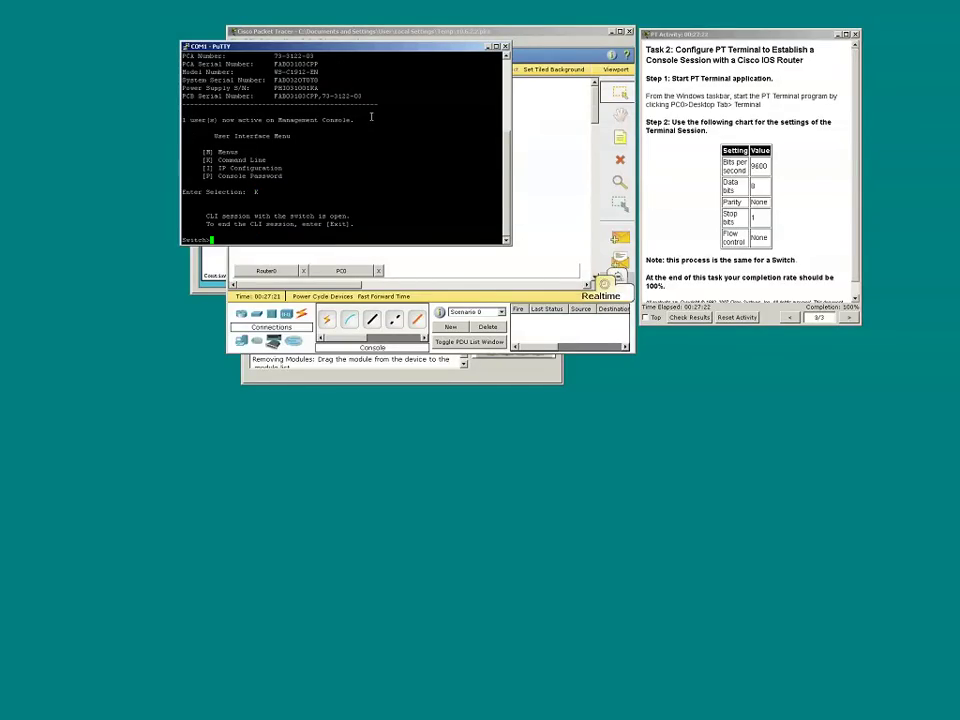